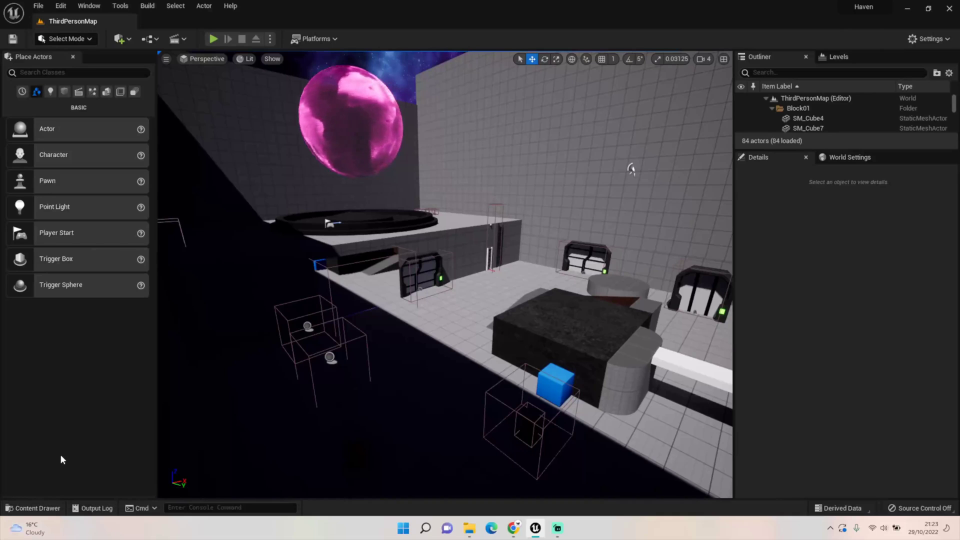
# - Open the PlayerHUD widget blueprint from the ThirdPerson Blueprints folder
pyautogui.click(35, 509)
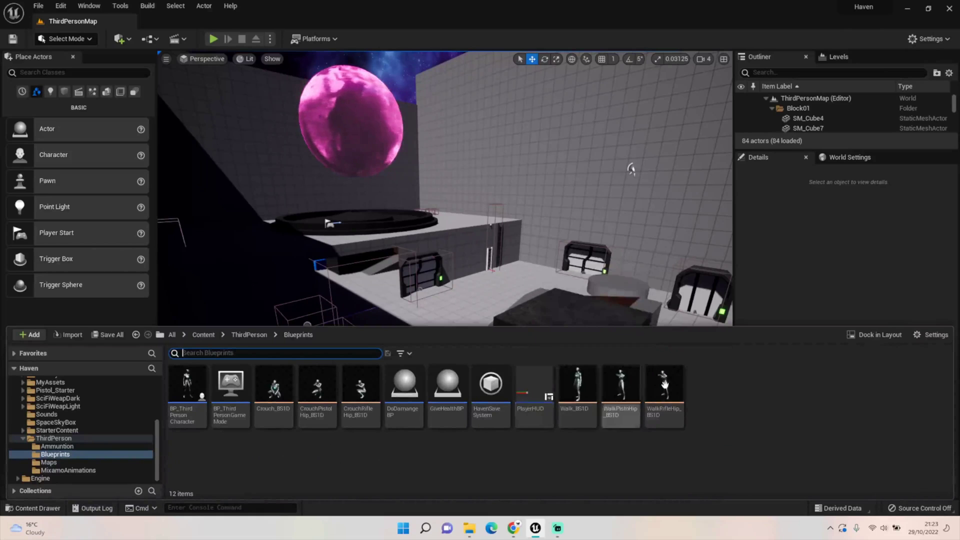
pyautogui.click(538, 391)
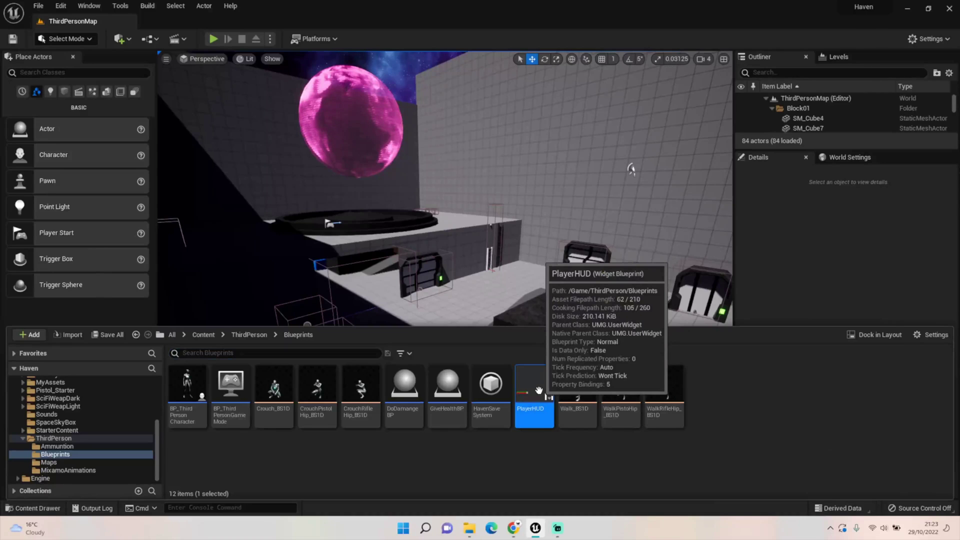
pyautogui.doubleClick(538, 390)
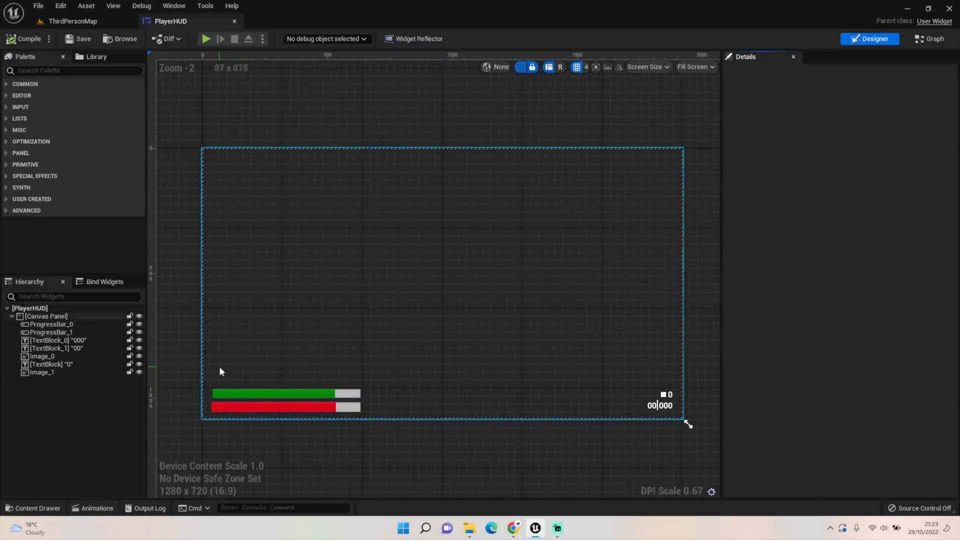
# - Set the Hexagon_Stamina texture's Texture Group to UI and save it, docking its editor alongside PlayerHUD
pyautogui.hotkey('ctrl', 'space')
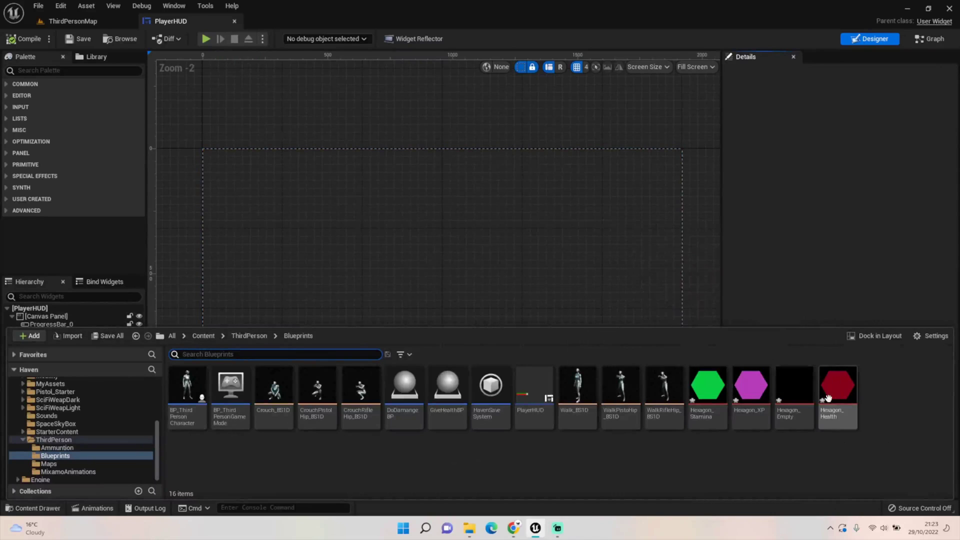
pyautogui.moveTo(829, 388)
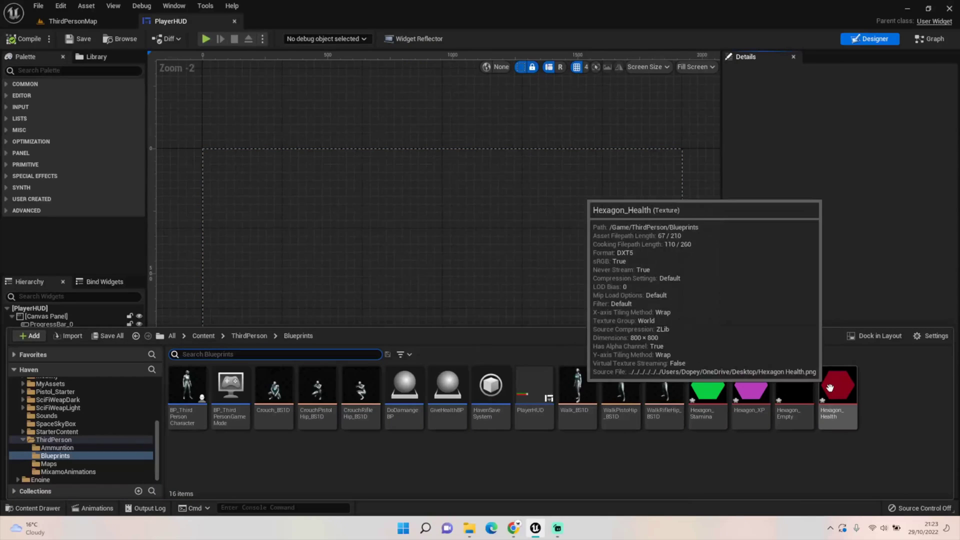
pyautogui.doubleClick(713, 399)
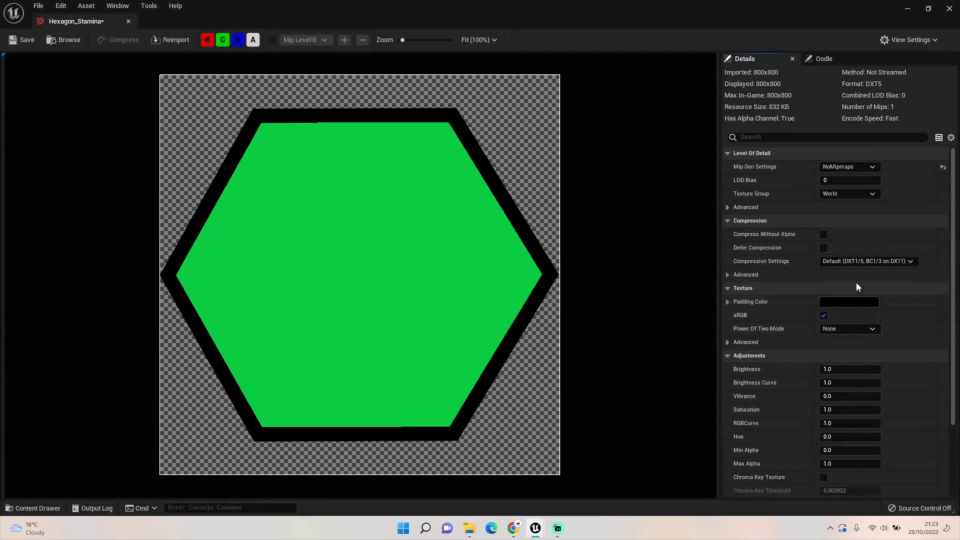
pyautogui.click(862, 194)
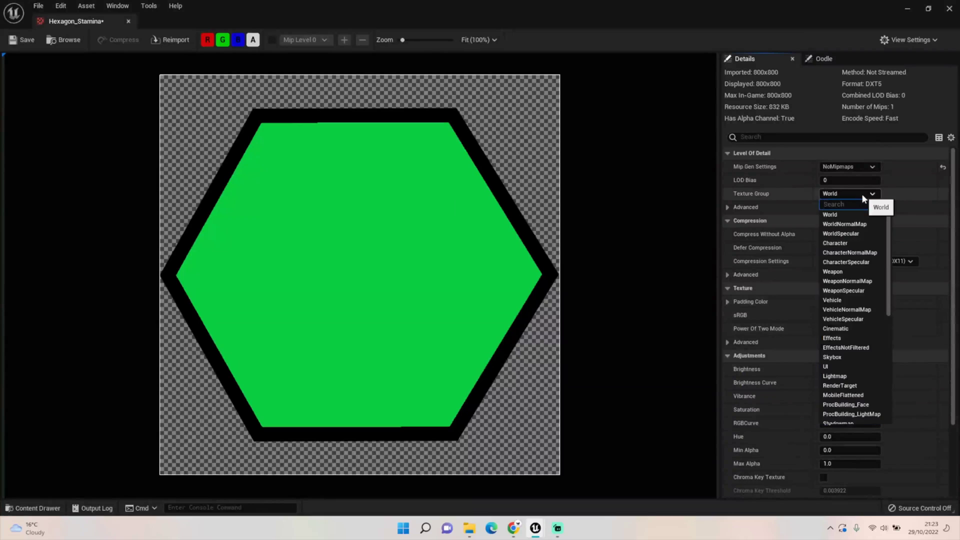
pyautogui.click(855, 367)
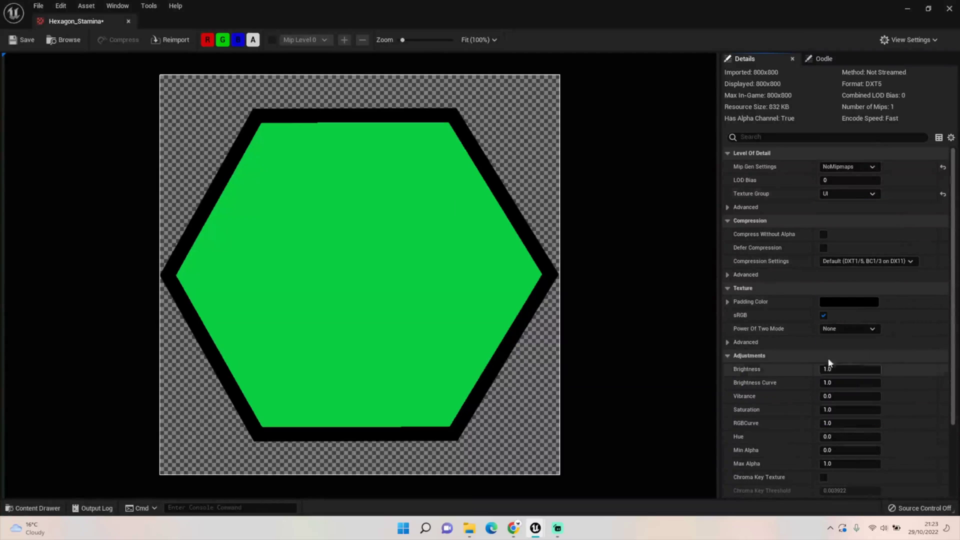
pyautogui.moveTo(65, 23); pyautogui.dragTo(335, 22)
# - Set the Hexagon_Empty texture's Texture Group to UI and save the asset
pyautogui.click(172, 22)
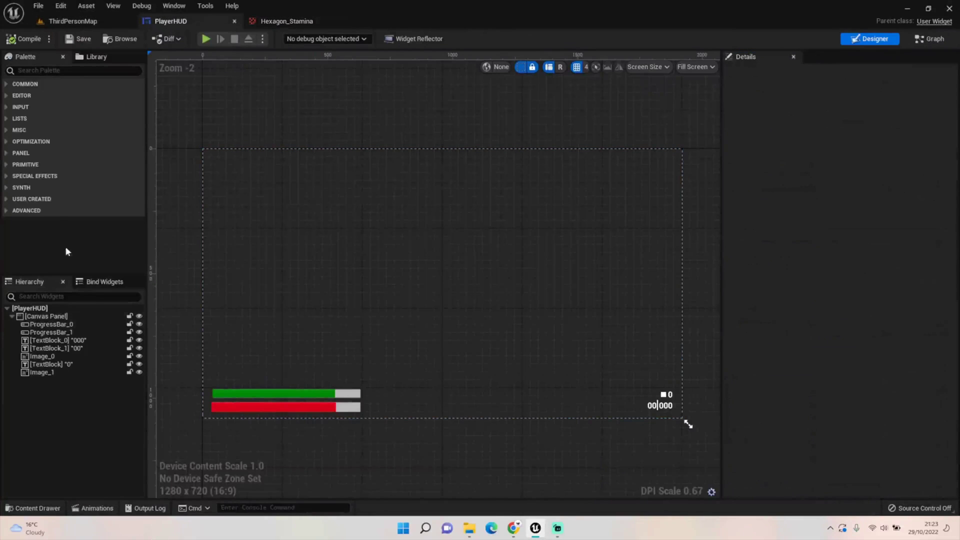
pyautogui.click(33, 508)
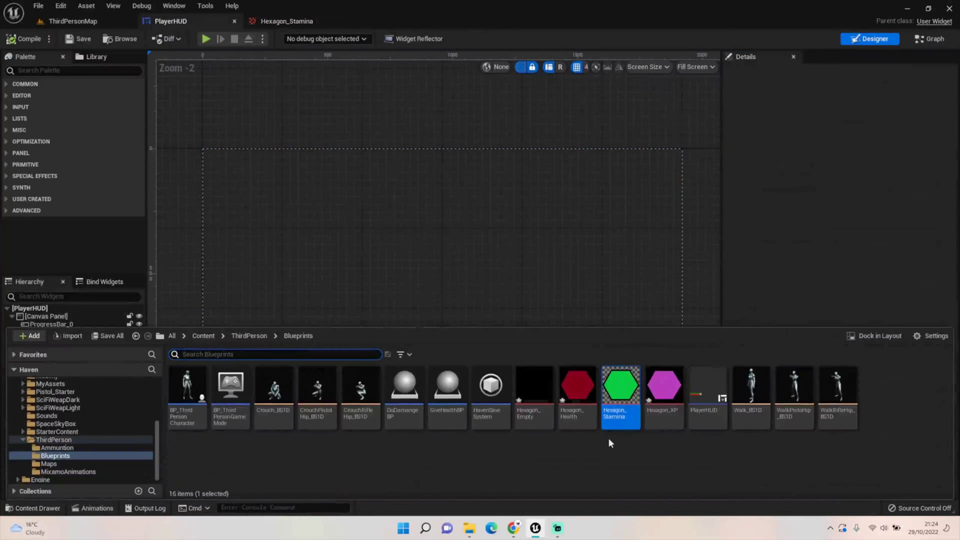
pyautogui.doubleClick(532, 392)
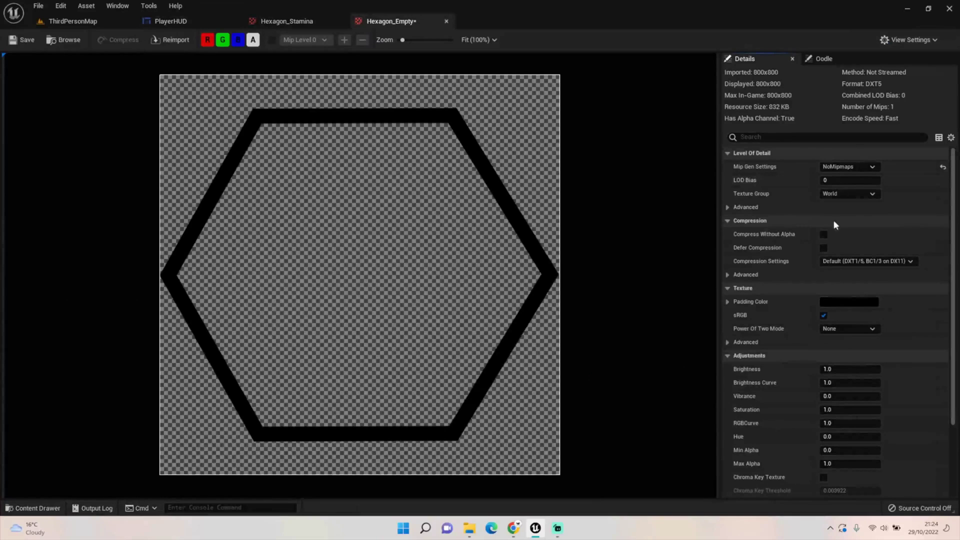
pyautogui.click(844, 194)
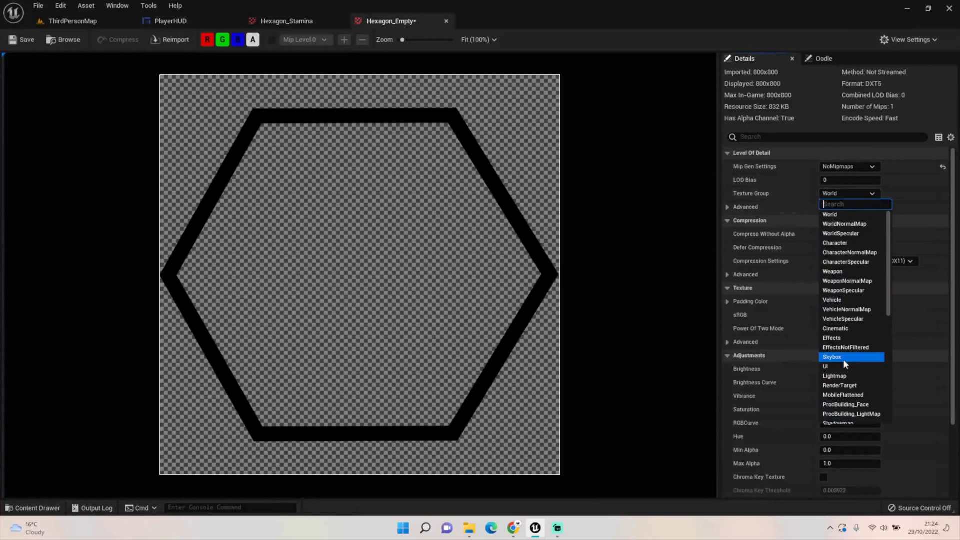
pyautogui.click(841, 366)
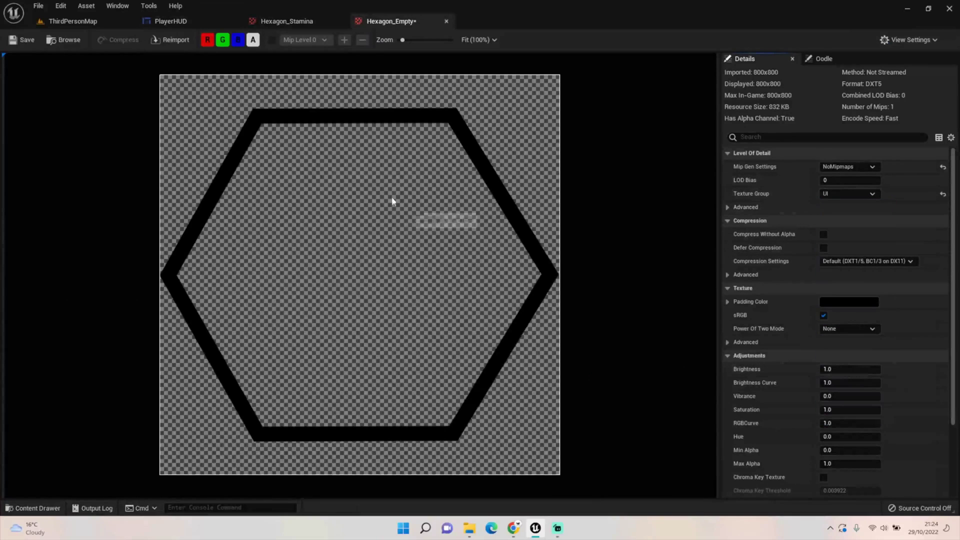
pyautogui.click(17, 43)
# - Set the Hexagon_Health texture's Texture Group to UI and save the asset
pyautogui.click(169, 21)
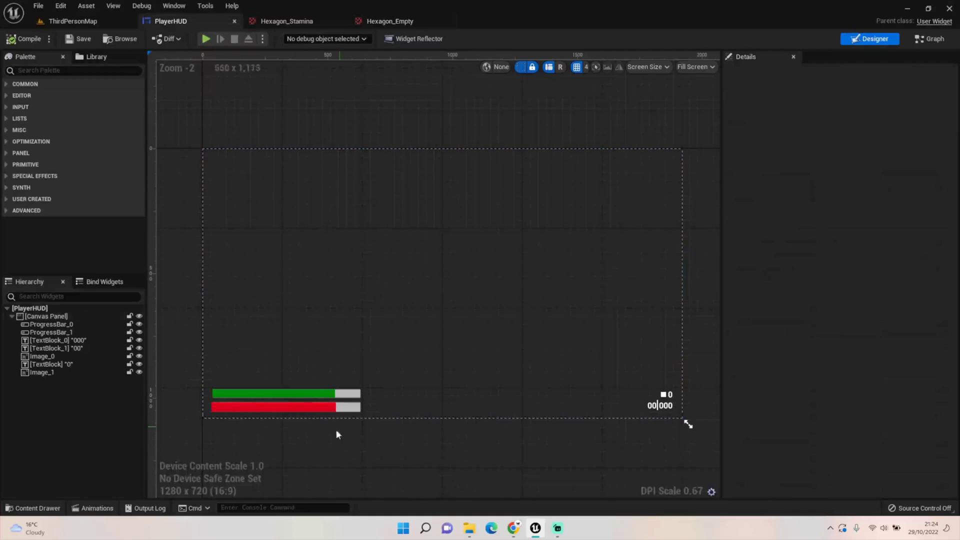
pyautogui.click(35, 507)
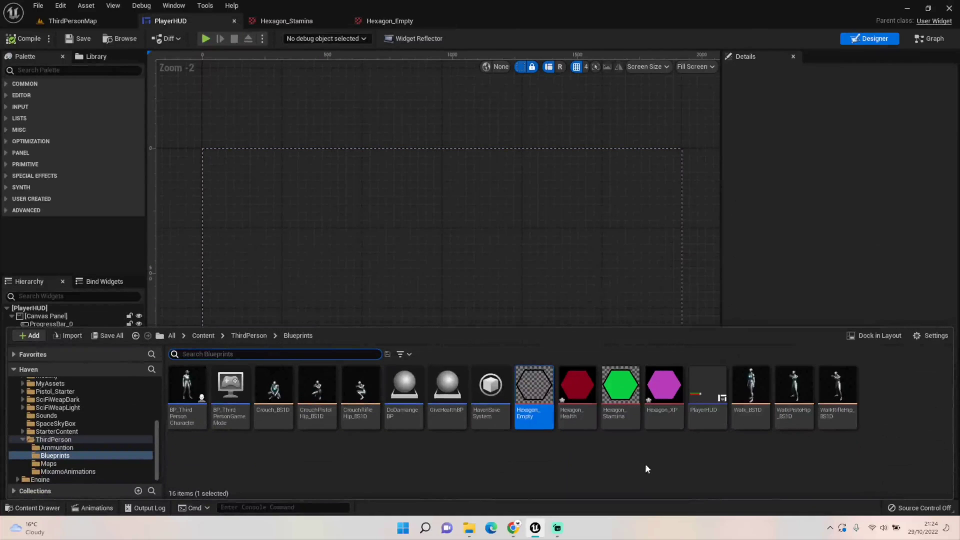
pyautogui.doubleClick(577, 390)
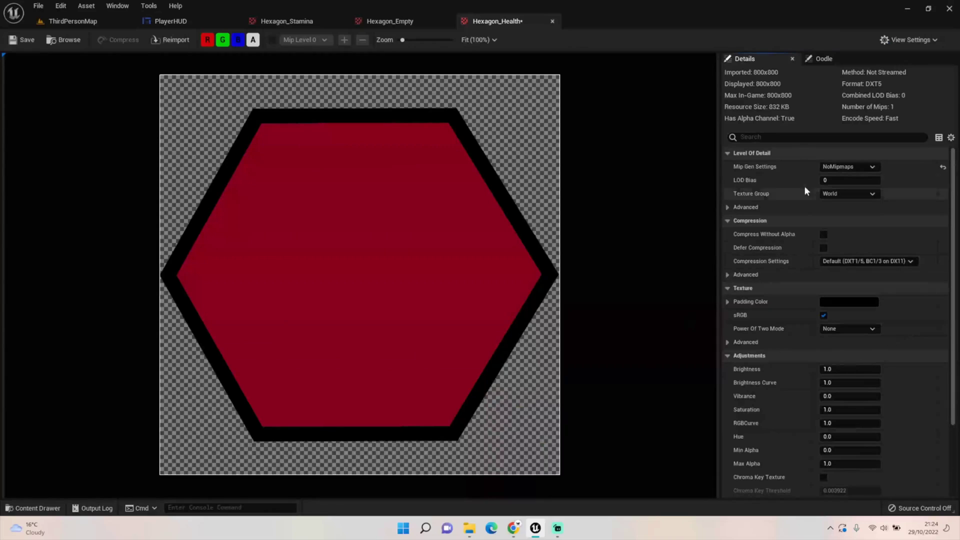
pyautogui.click(848, 194)
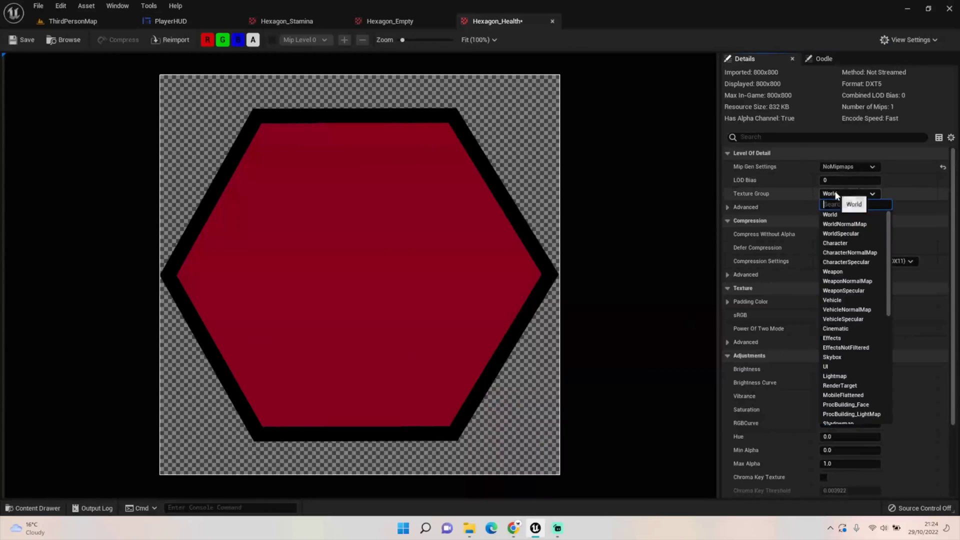
pyautogui.click(827, 366)
pyautogui.click(27, 42)
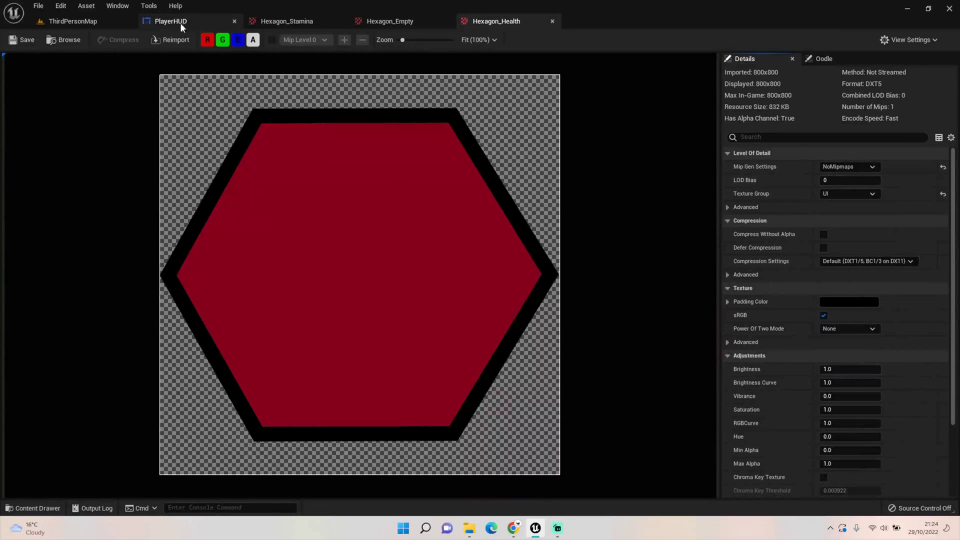
# - Set the Hexagon_XP texture's Texture Group to UI and save the asset
pyautogui.click(173, 21)
pyautogui.click(5, 508)
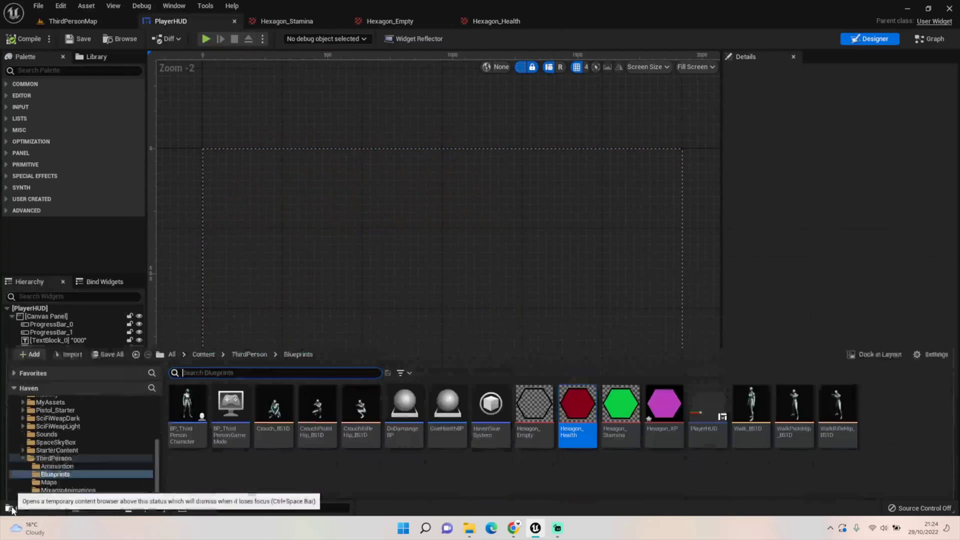
pyautogui.doubleClick(671, 396)
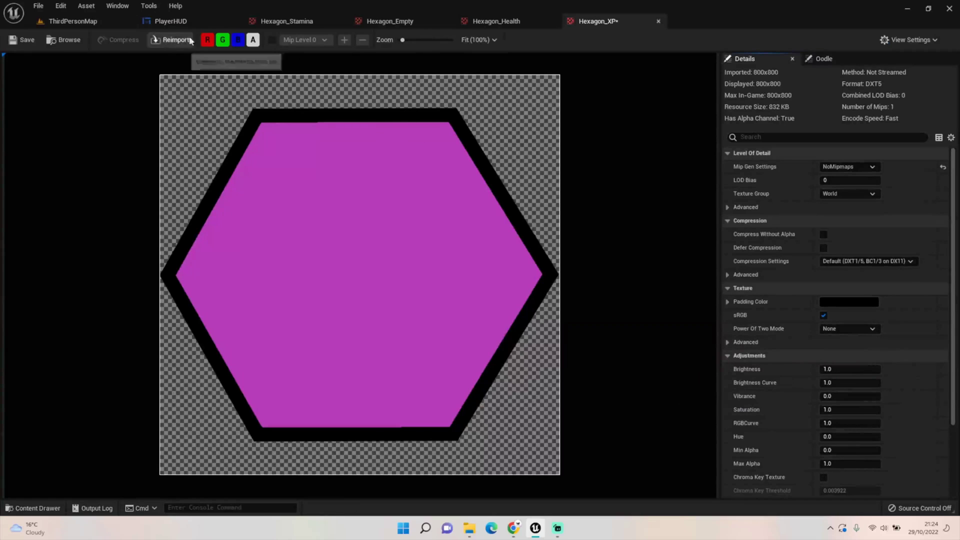
pyautogui.click(861, 192)
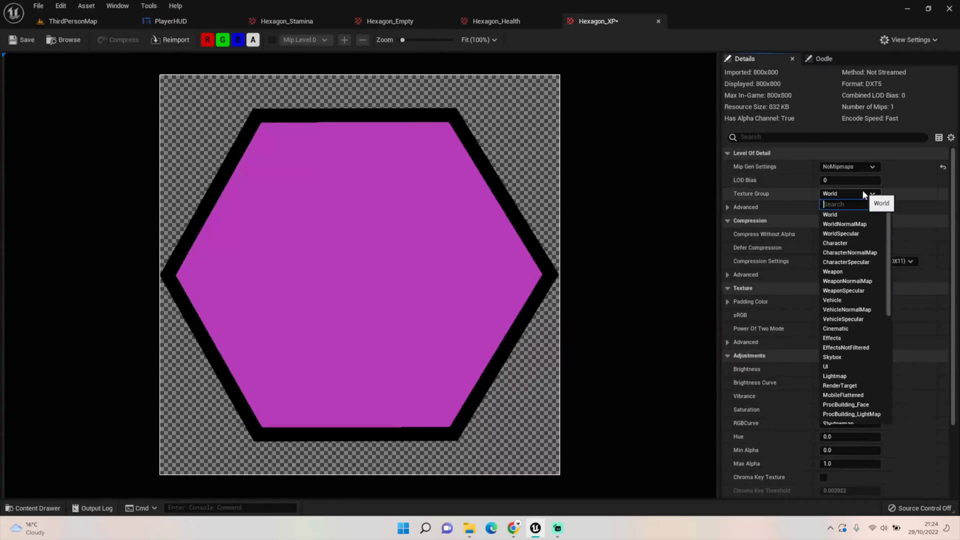
pyautogui.click(853, 367)
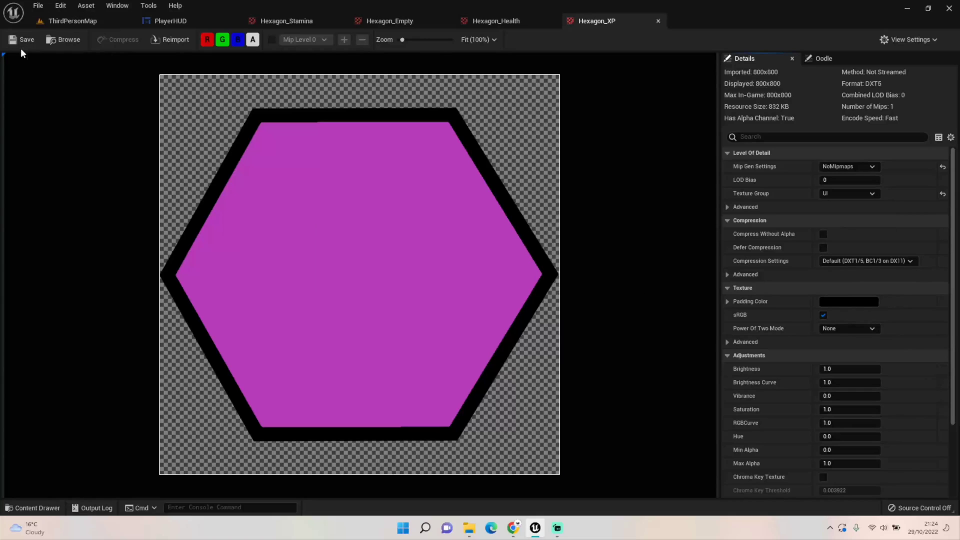
# - In the PlayerHUD widget, assign the Hexagon_Empty texture as the background image in the green progress bar's style
pyautogui.click(184, 23)
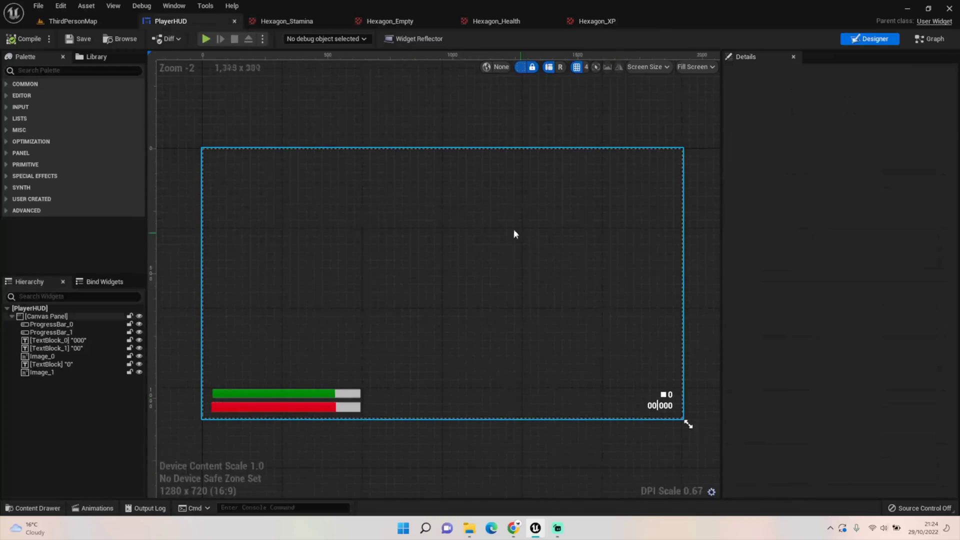
pyautogui.click(245, 400)
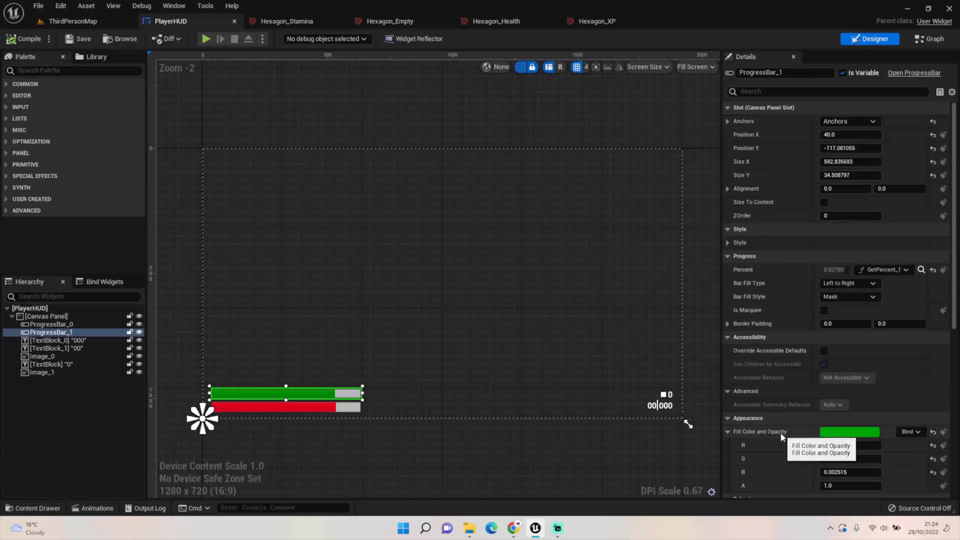
pyautogui.scroll(-4, 772, 367)
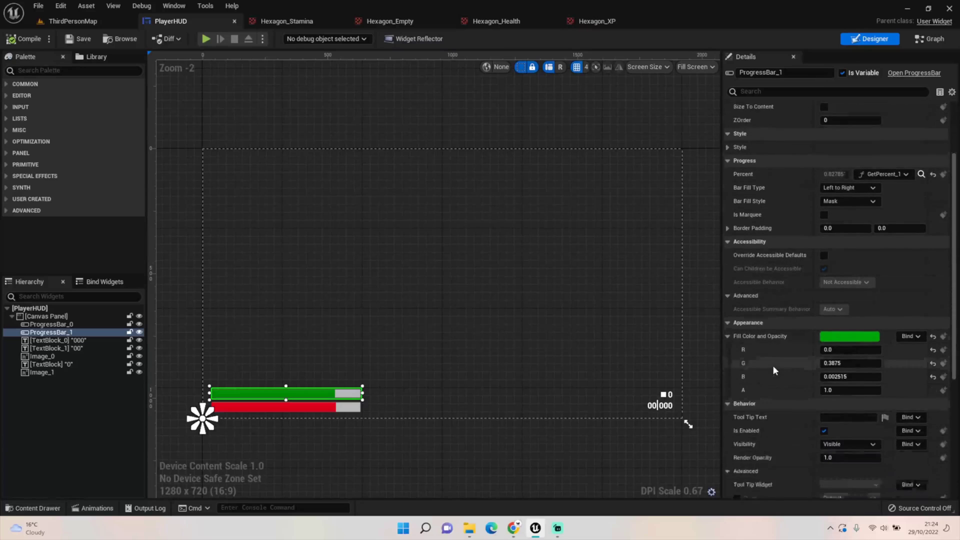
pyautogui.scroll(3, 772, 367)
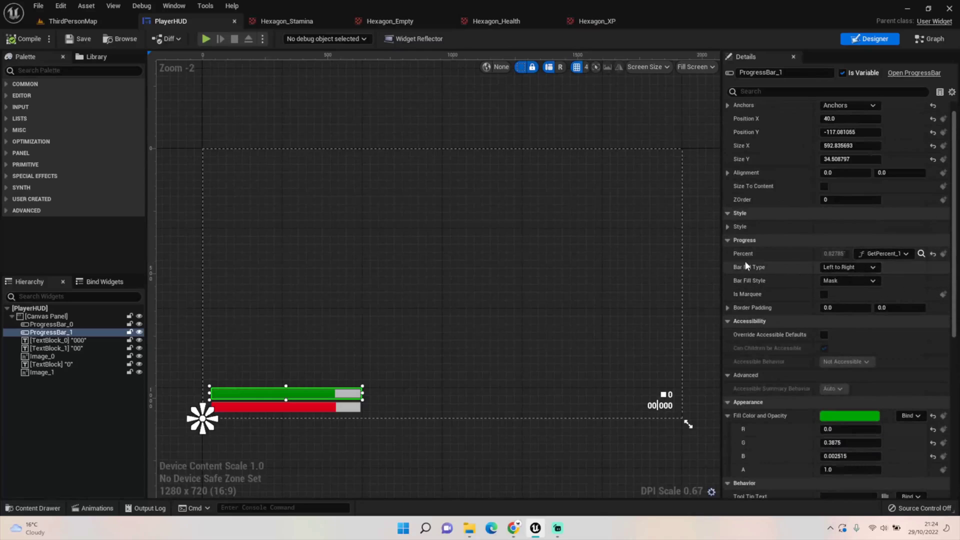
pyautogui.scroll(1, 804, 268)
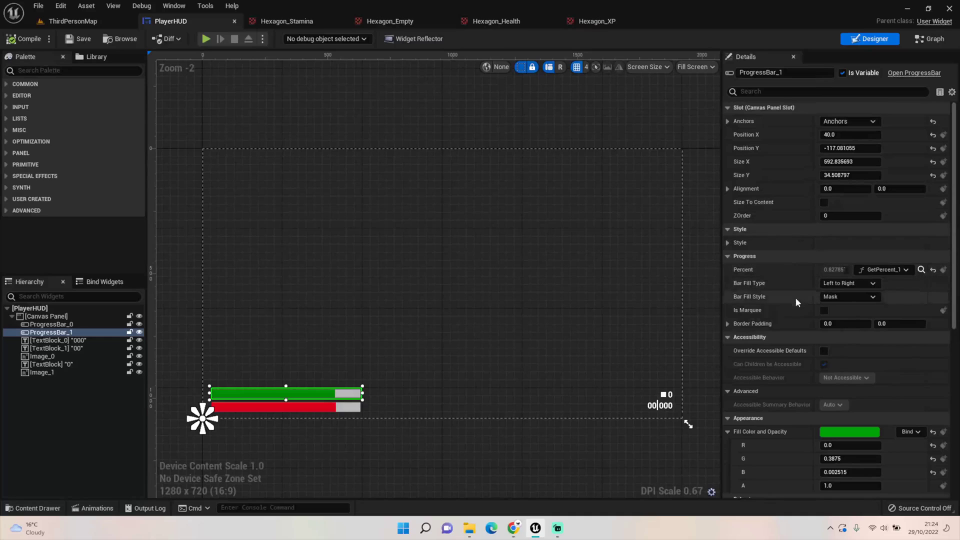
pyautogui.click(728, 243)
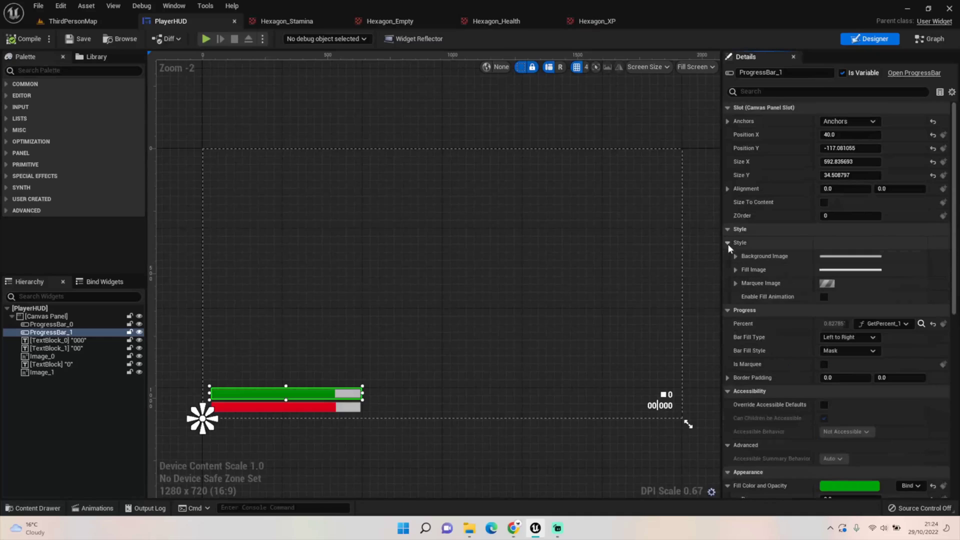
pyautogui.click(735, 256)
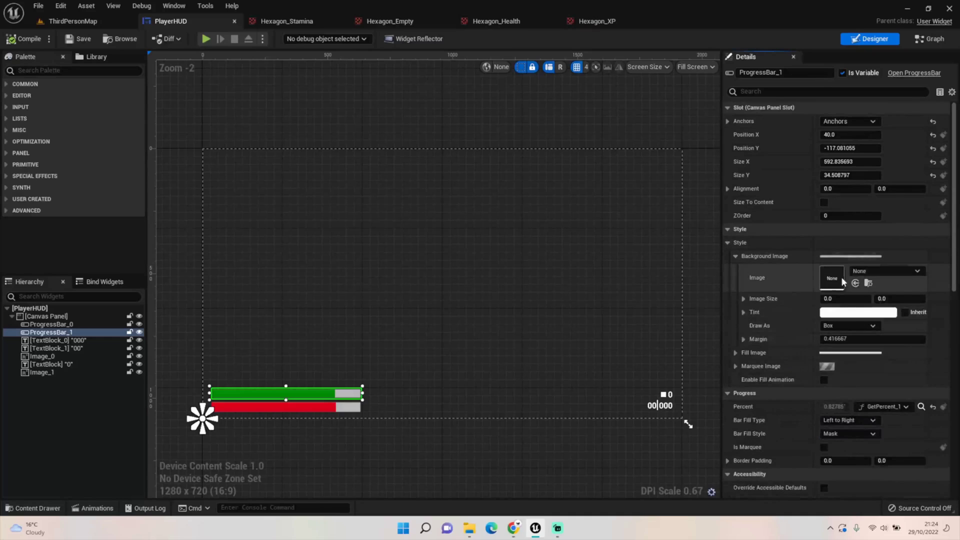
pyautogui.click(870, 272)
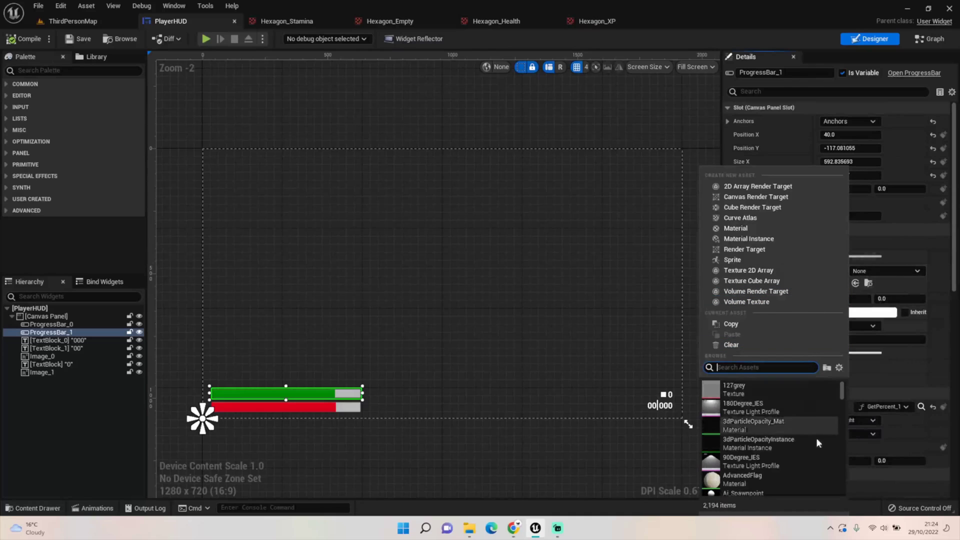
pyautogui.scroll(-5, 752, 395)
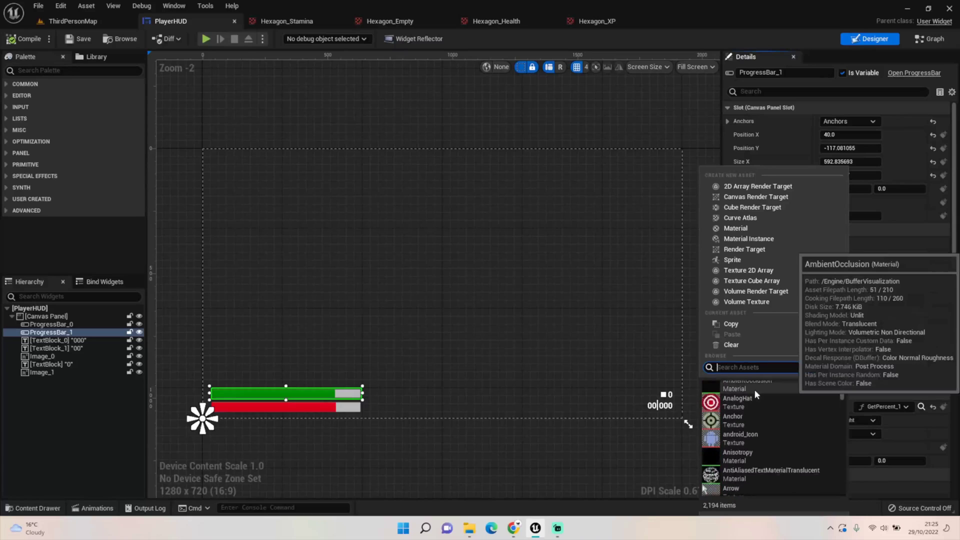
pyautogui.write('Hexa')
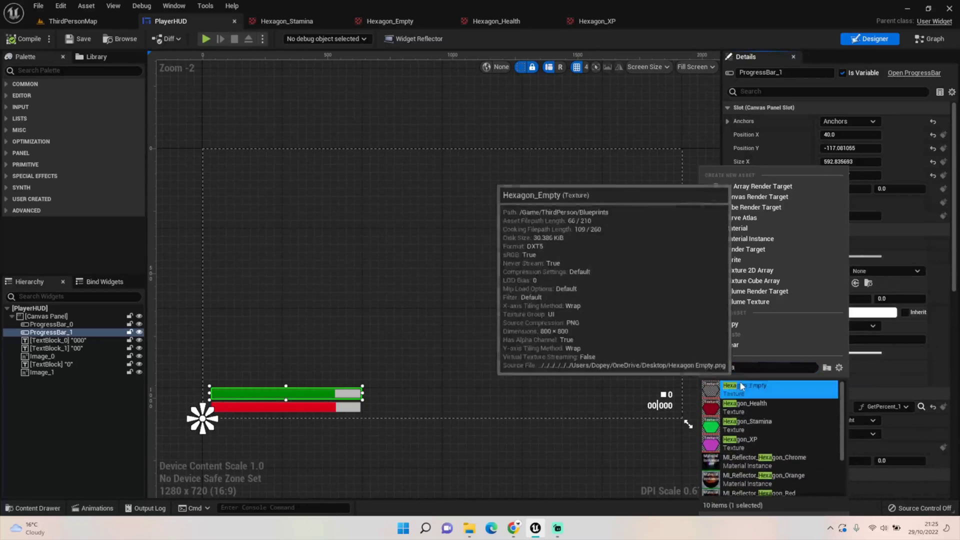
pyautogui.click(740, 383)
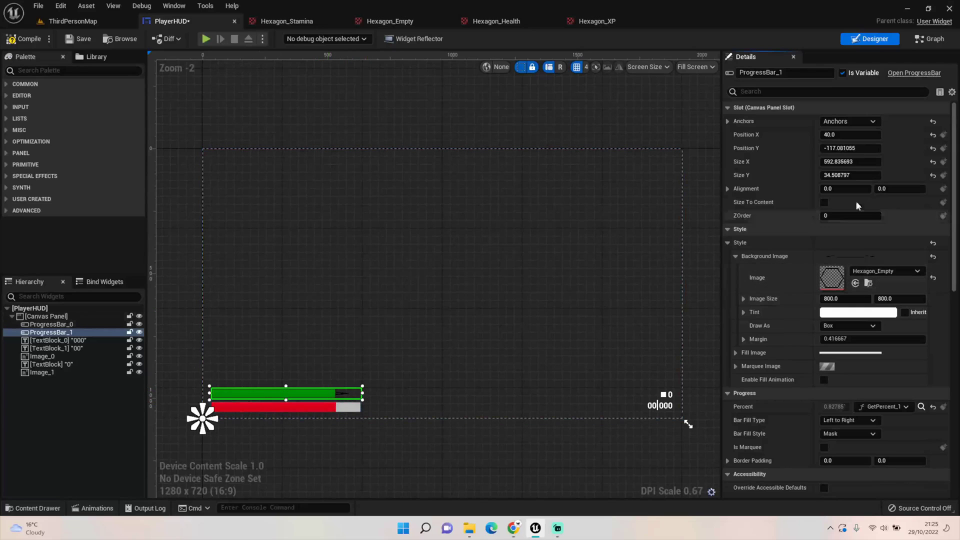
# - Try resizing the green progress bar to 800 by 800 and moving it up into the canvas
pyautogui.click(858, 165)
pyautogui.write('80')
pyautogui.press('Tab')
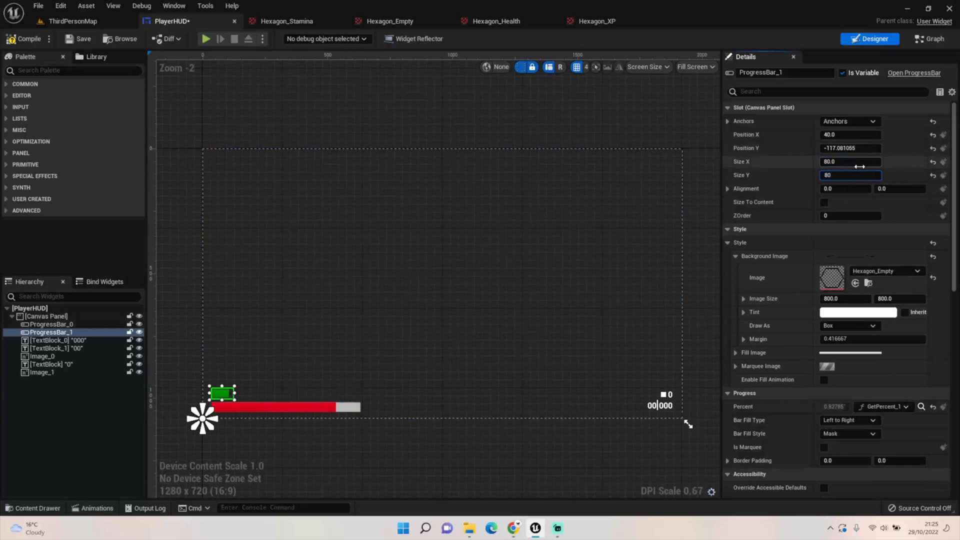
pyautogui.click(859, 165)
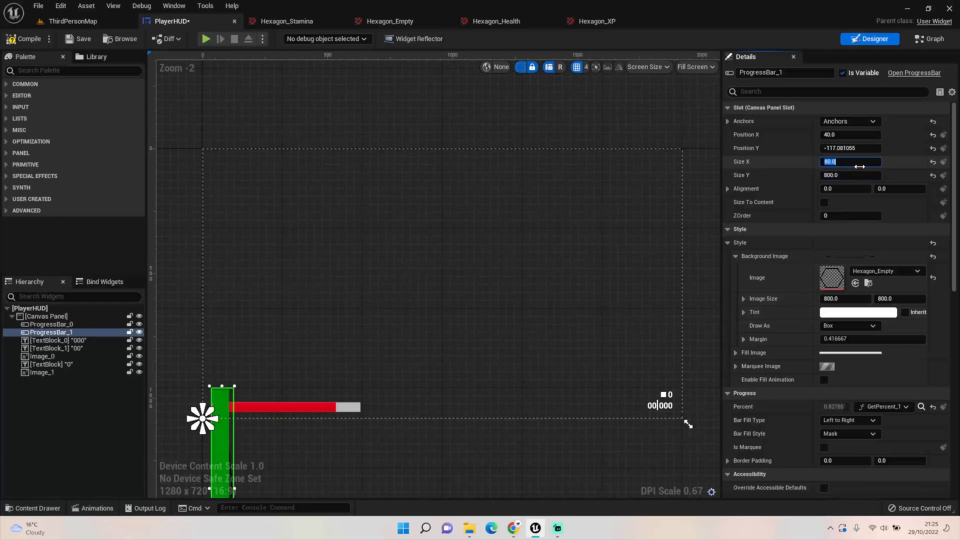
pyautogui.write('800')
pyautogui.press('Return')
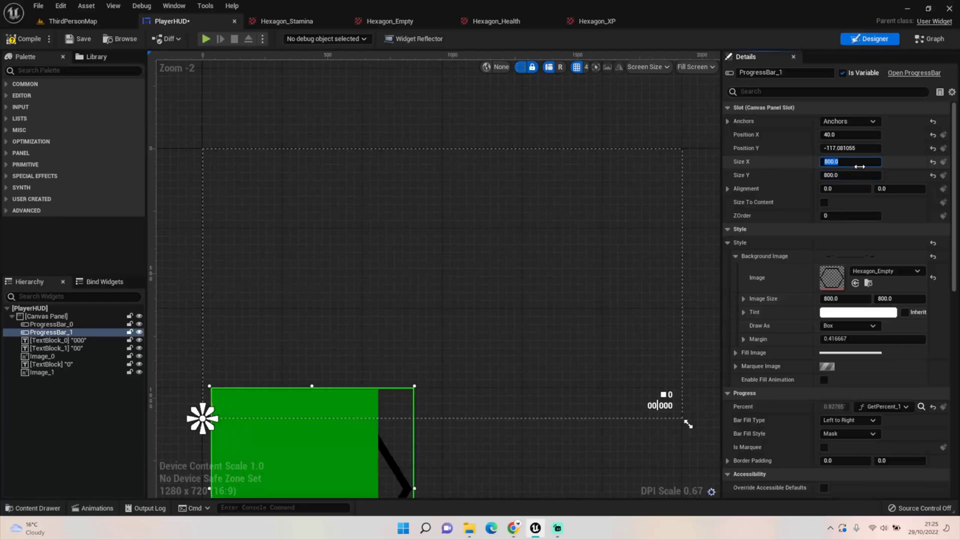
pyautogui.moveTo(305, 414)
pyautogui.mouseDown()
pyautogui.moveTo(325, 357)
pyautogui.moveTo(336, 229)
pyautogui.moveTo(301, 199)
pyautogui.mouseUp()
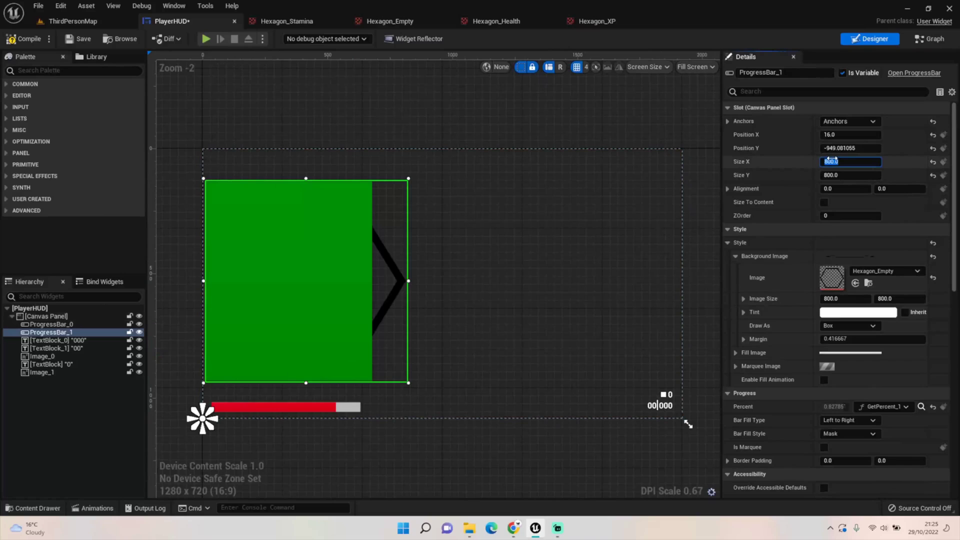
# - Set the green progress bar's size to 100 by 100 and move it just above the red bar, at about X 52, Y -189
pyautogui.write('0')
pyautogui.press('Tab')
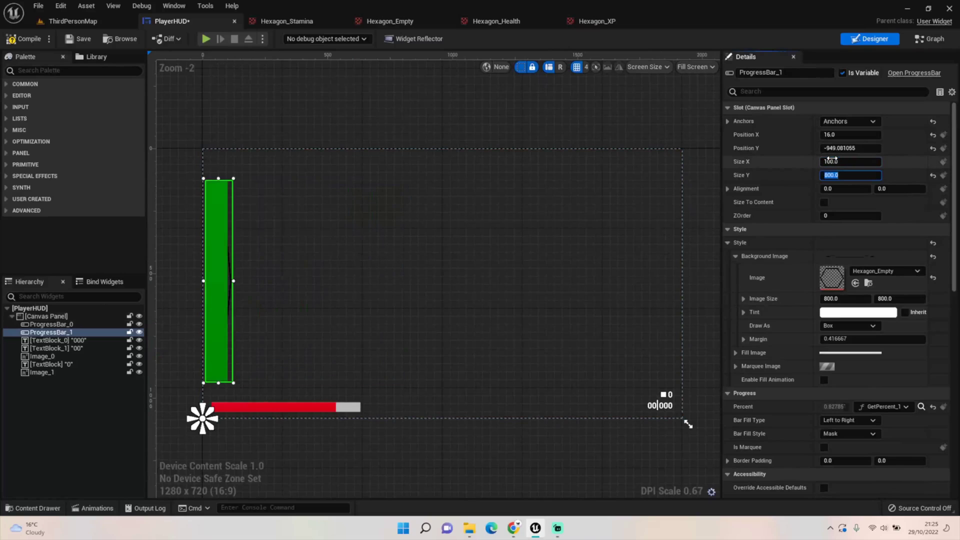
pyautogui.press('Tab')
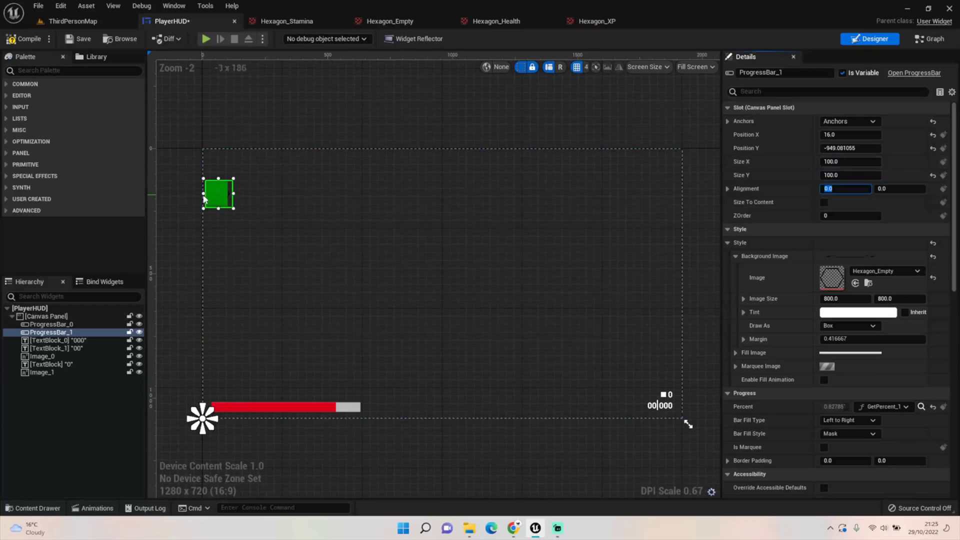
pyautogui.moveTo(218, 192); pyautogui.dragTo(226, 383)
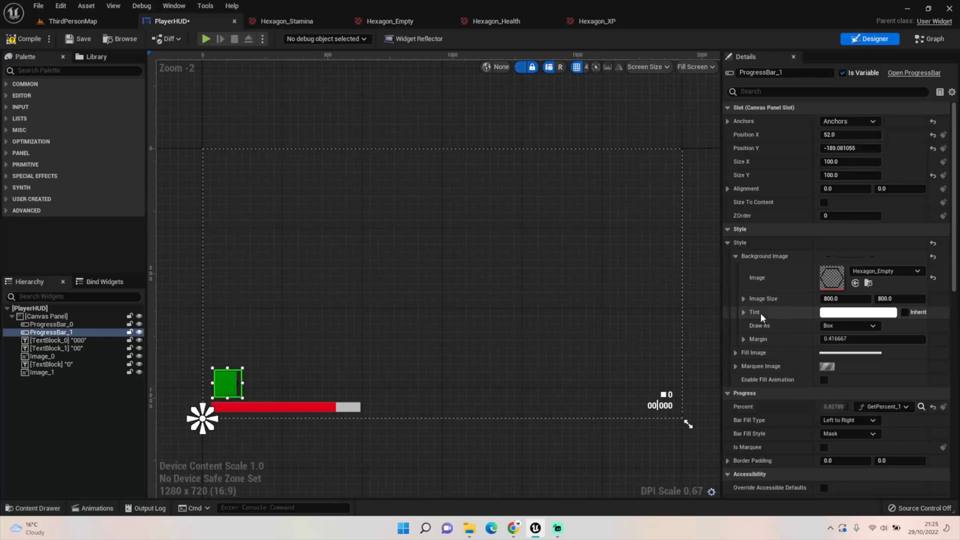
# - Assign the Hexagon_Stamina texture as the fill image in the green progress bar's style
pyautogui.click(735, 256)
pyautogui.click(735, 269)
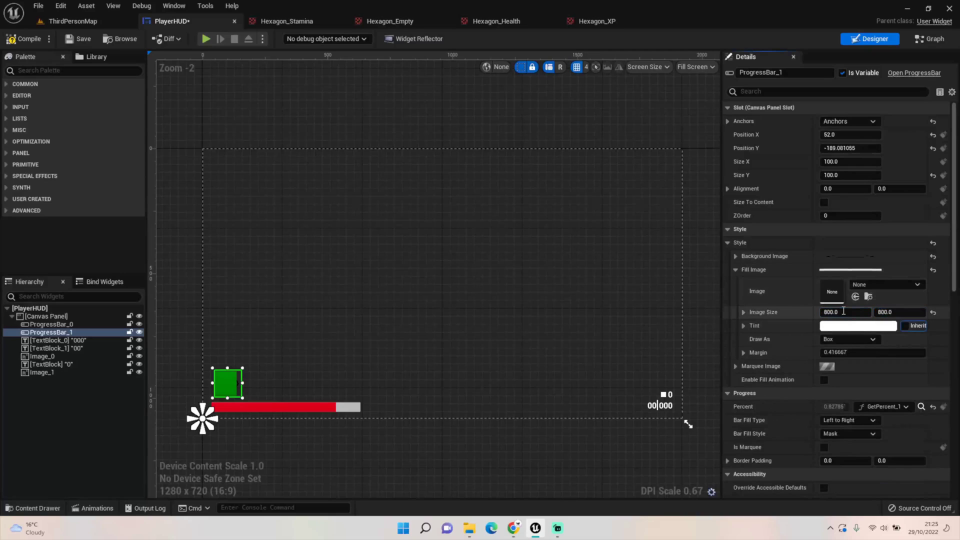
pyautogui.click(859, 285)
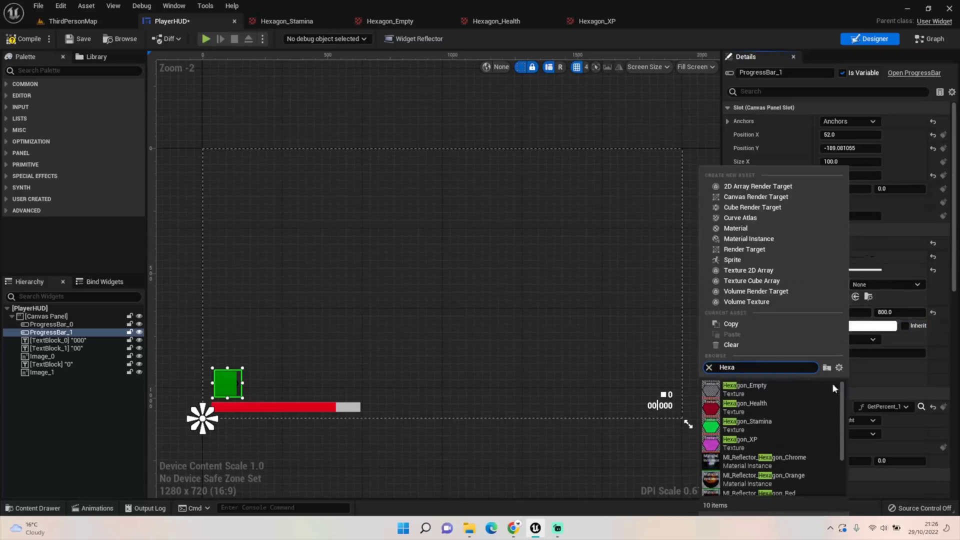
pyautogui.click(745, 422)
pyautogui.scroll(9, 250, 415)
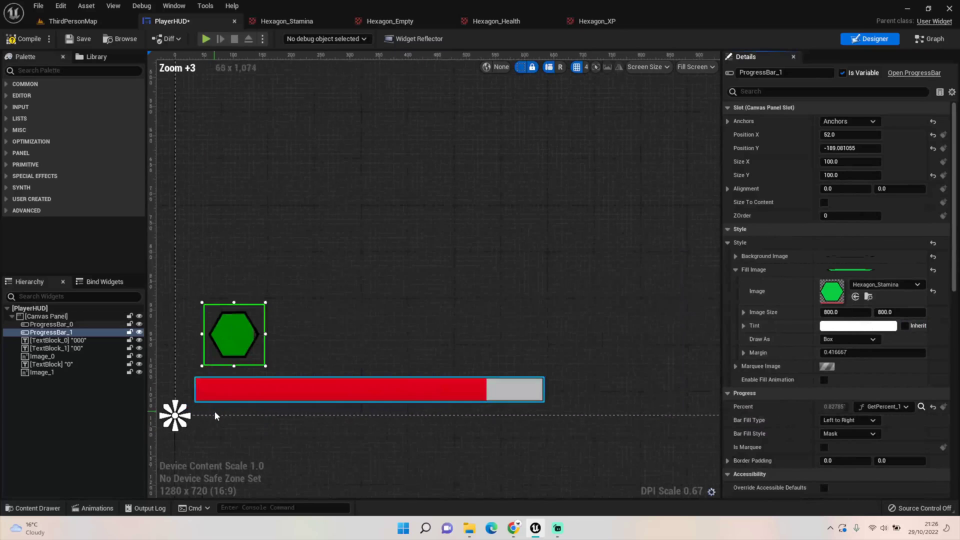
pyautogui.moveTo(367, 325); pyautogui.dragTo(431, 325, button='right')
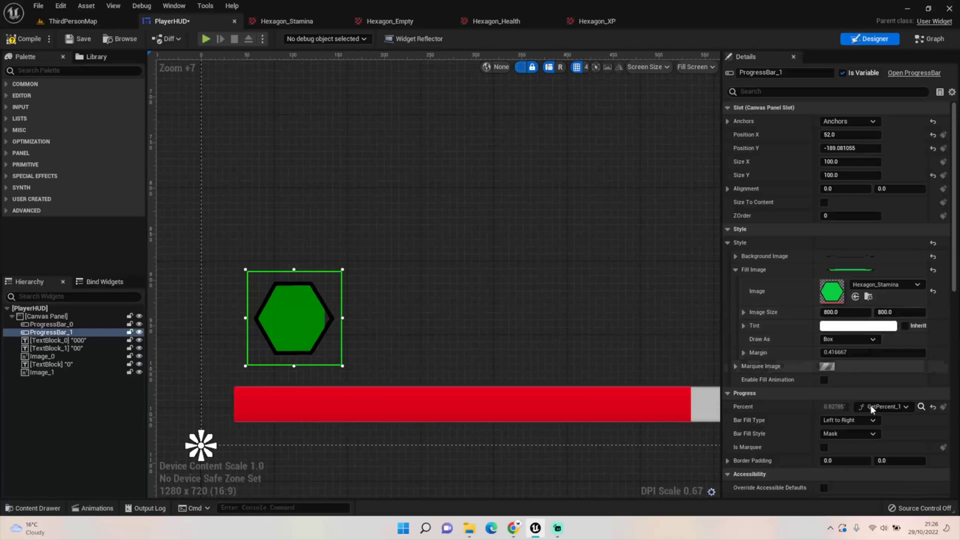
# - Set the green bar's fill type to Bottom to Top and shift the bar to about X 68, Y -197
pyautogui.click(860, 421)
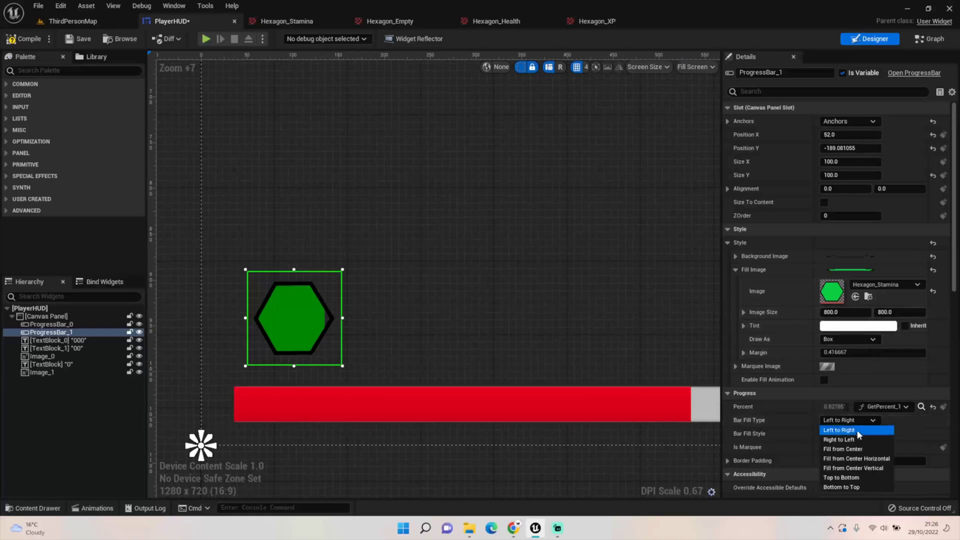
pyautogui.click(845, 477)
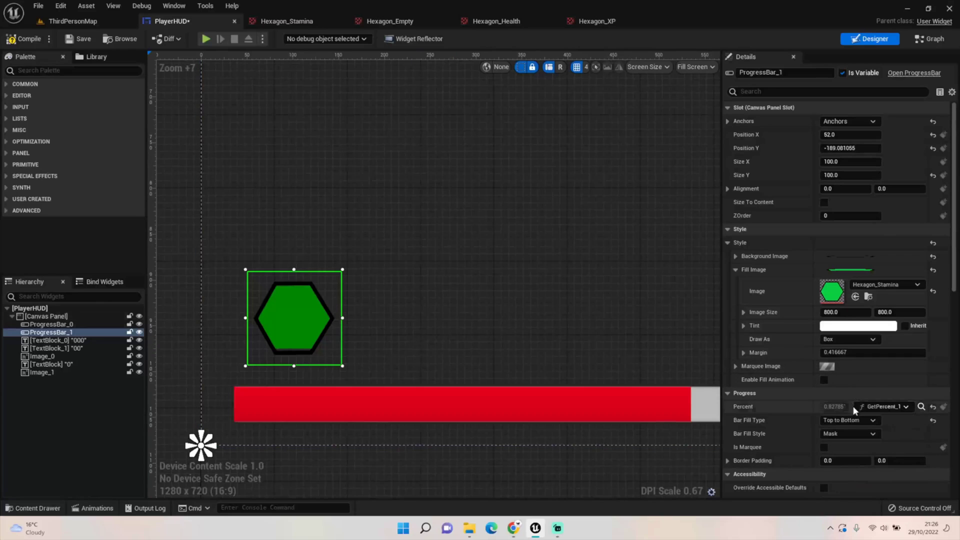
pyautogui.click(848, 420)
pyautogui.click(839, 487)
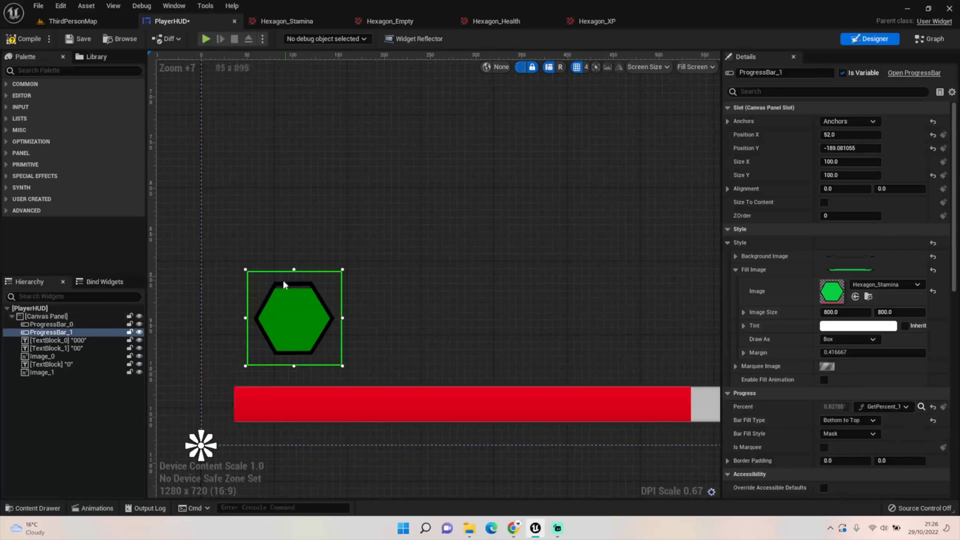
pyautogui.moveTo(280, 314)
pyautogui.mouseDown()
pyautogui.moveTo(290, 332)
pyautogui.moveTo(296, 306)
pyautogui.mouseUp()
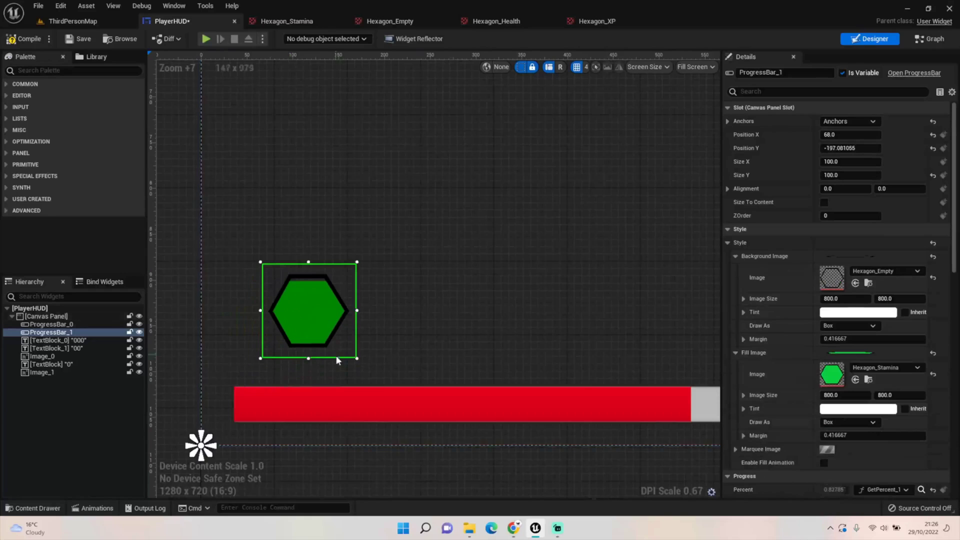
# - Assign the Hexagon_Empty texture as the background image in the red progress bar's style
pyautogui.click(340, 392)
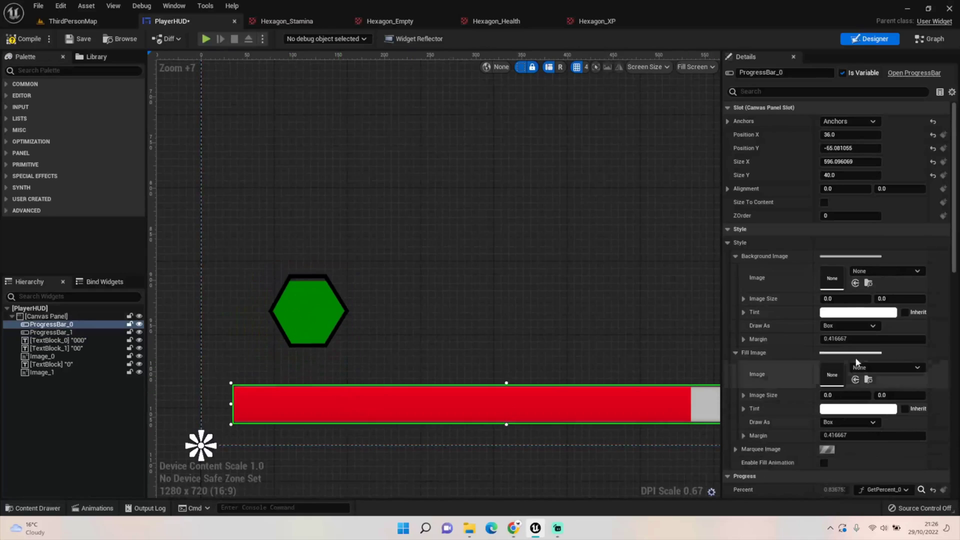
pyautogui.click(878, 270)
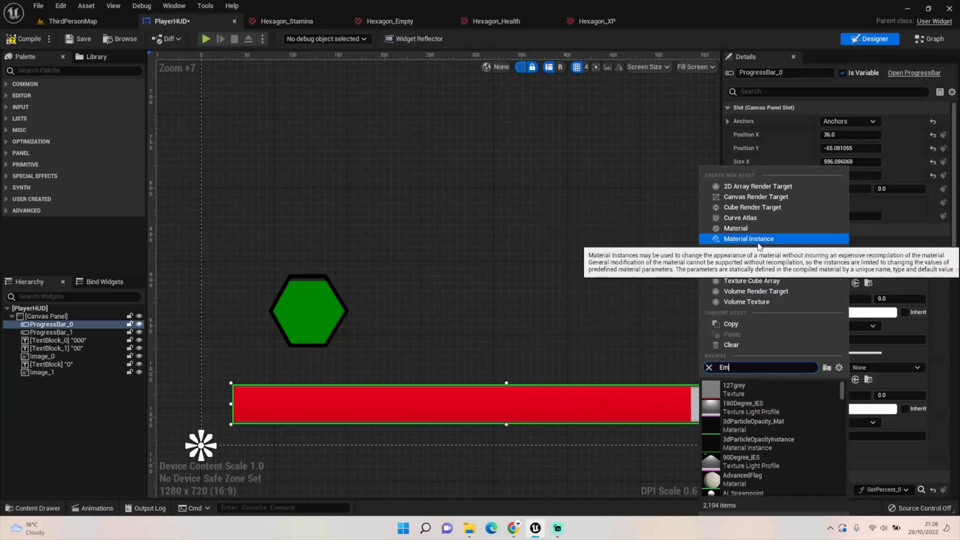
pyautogui.write('pty')
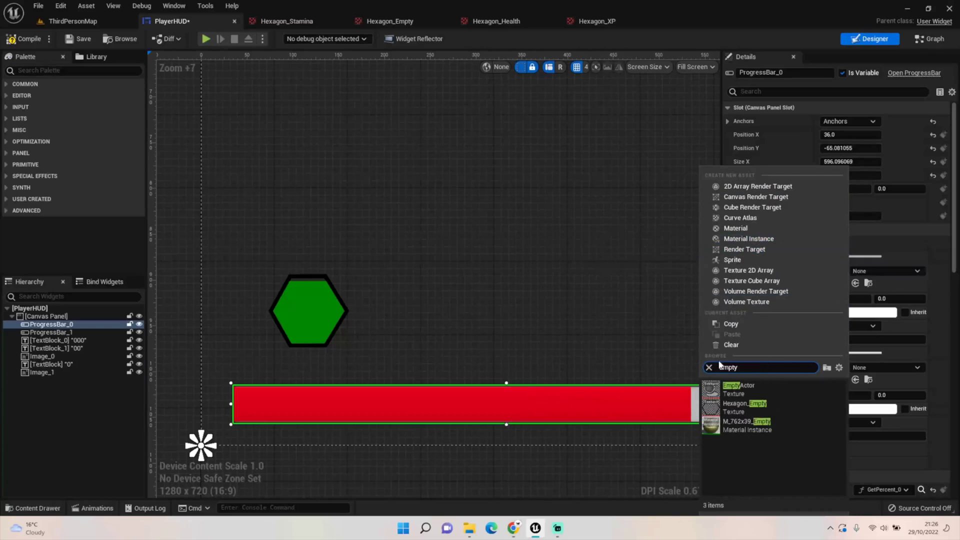
pyautogui.click(726, 405)
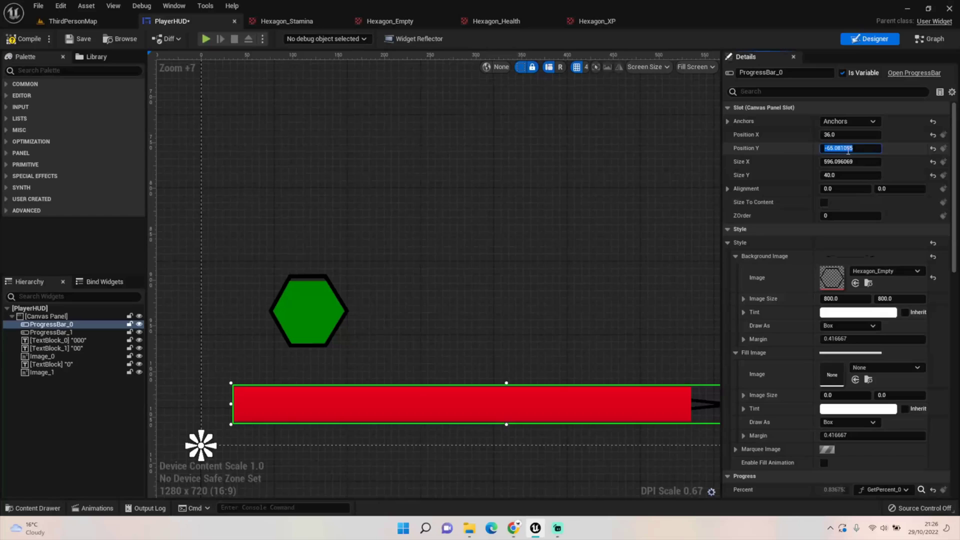
# - Set the red progress bar's size to 100 by 100 and place it beside the green hexagon at about X 172, Y -117
pyautogui.press('Tab')
pyautogui.write('1')
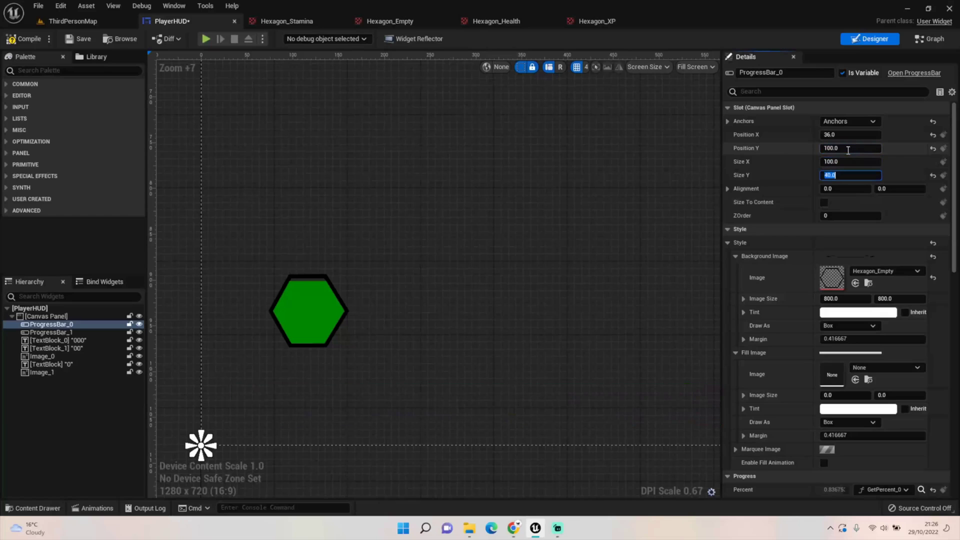
pyautogui.scroll(-5, 573, 272)
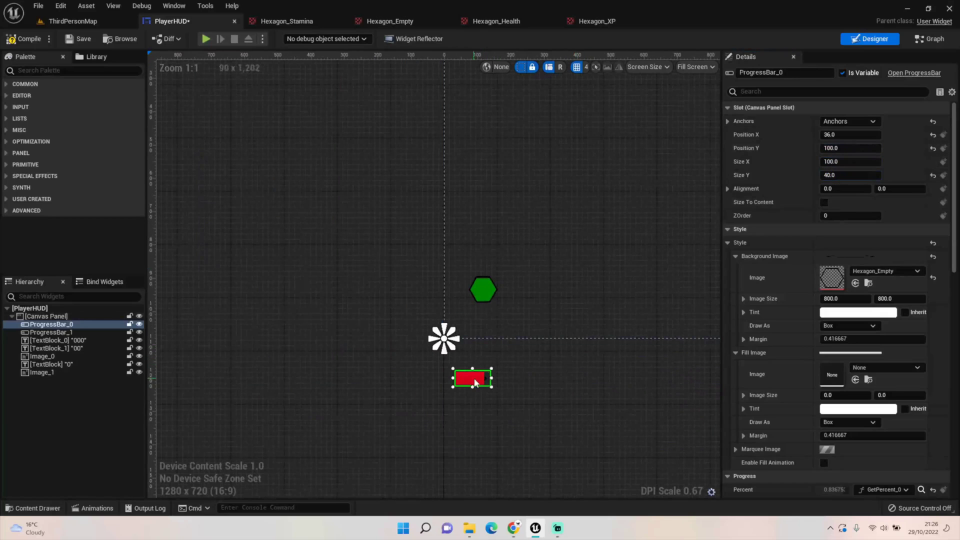
pyautogui.moveTo(474, 383); pyautogui.dragTo(521, 310)
pyautogui.scroll(2, 654, 242)
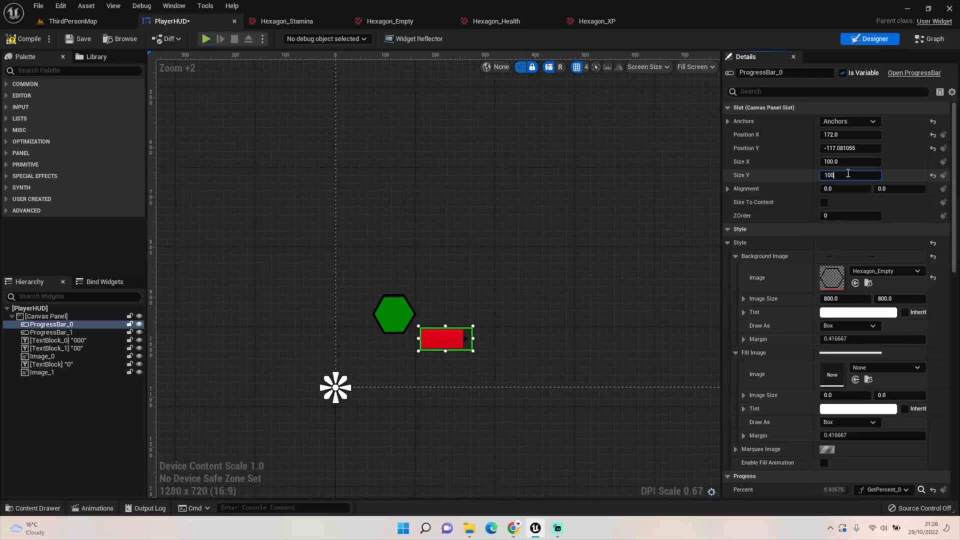
pyautogui.press('Tab')
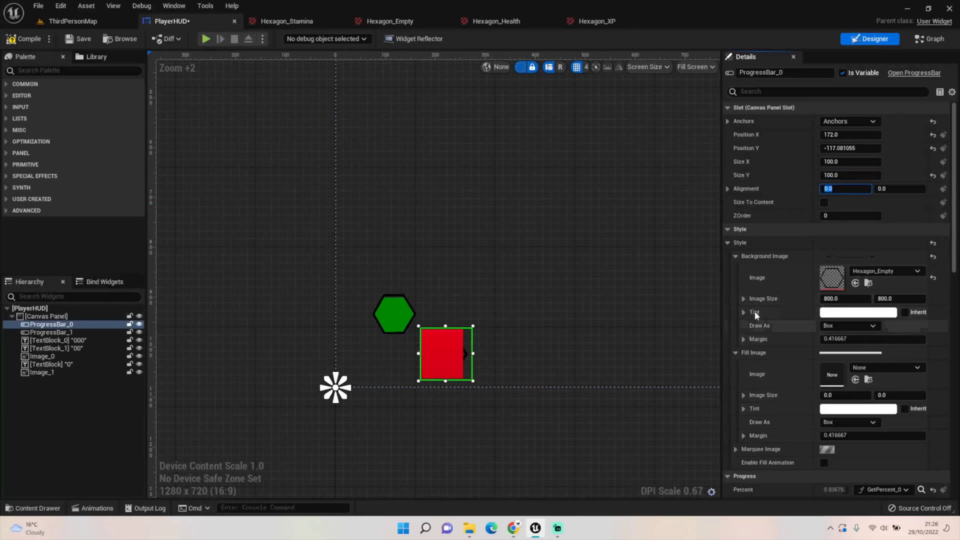
# - Assign the Hexagon_Health texture as the fill image in the red progress bar's style
pyautogui.click(737, 258)
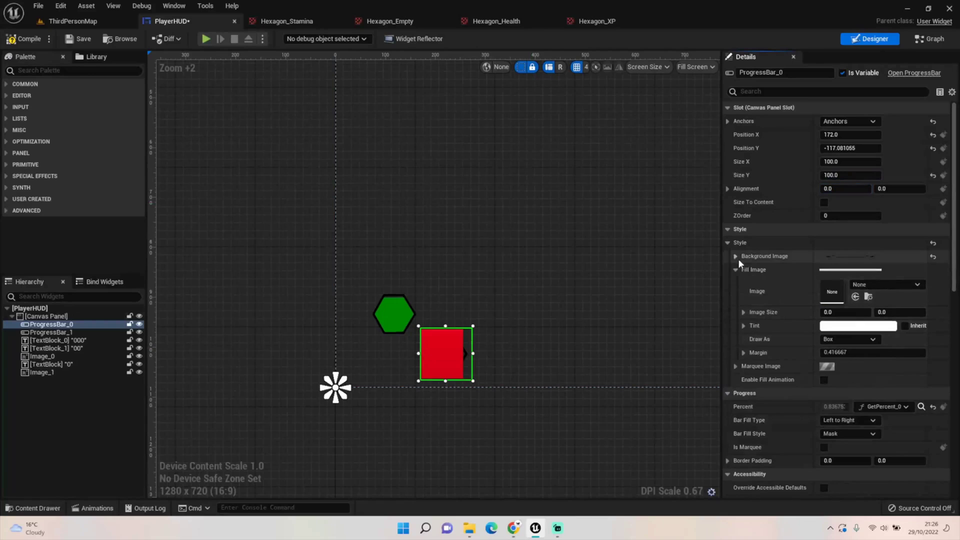
pyautogui.click(867, 289)
pyautogui.write('Health')
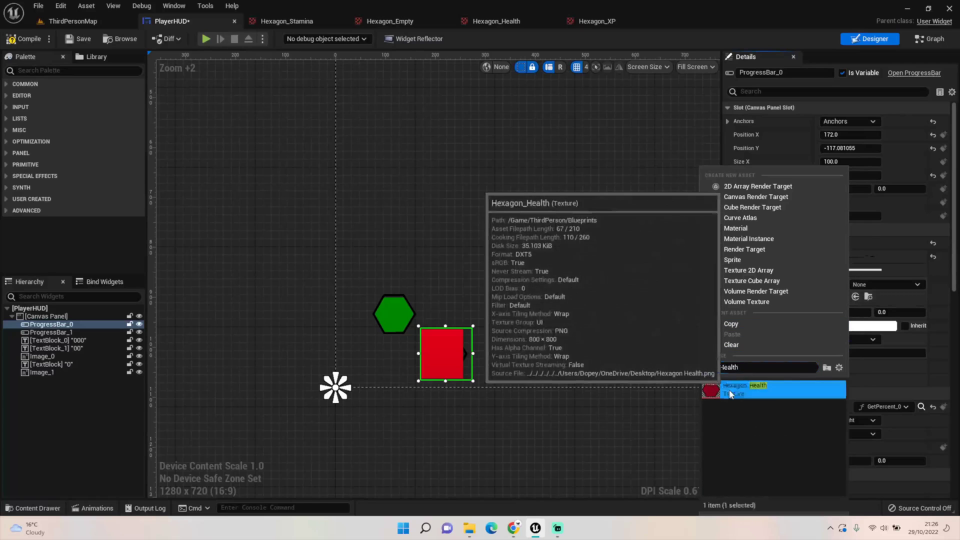
pyautogui.click(739, 389)
# - Move the red hexagon against the green hexagon's lower-right edge, at about X 132, Y -157
pyautogui.moveTo(450, 353); pyautogui.dragTo(435, 336)
pyautogui.scroll(7, 388, 343)
pyautogui.scroll(3, 389, 344)
pyautogui.moveTo(462, 299); pyautogui.dragTo(473, 297)
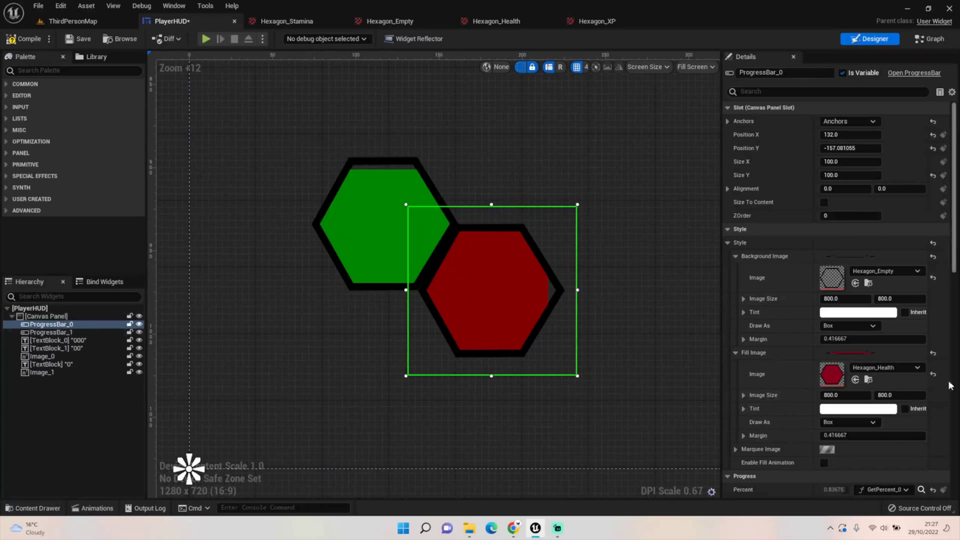
# - Set the red progress bar's fill type to Bottom to Top
pyautogui.scroll(-5, 852, 425)
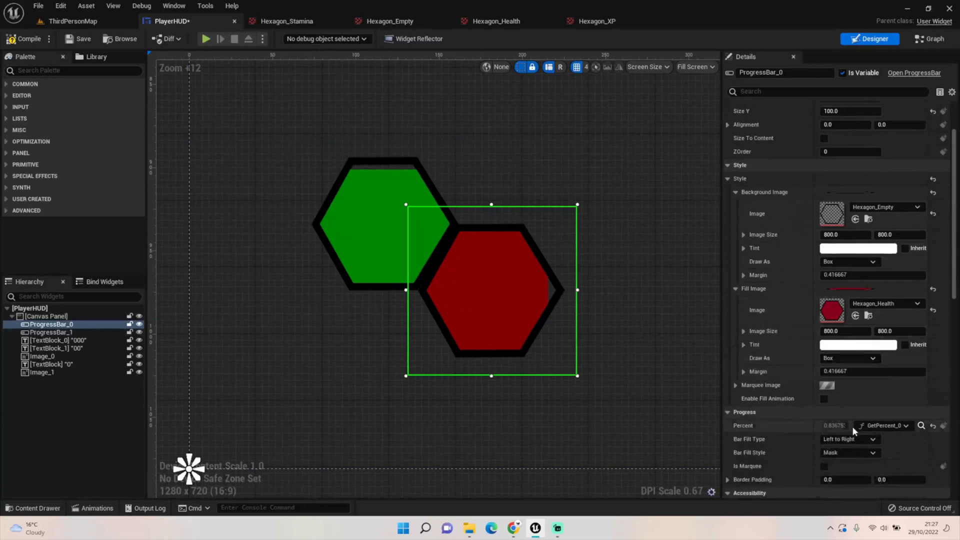
pyautogui.click(863, 344)
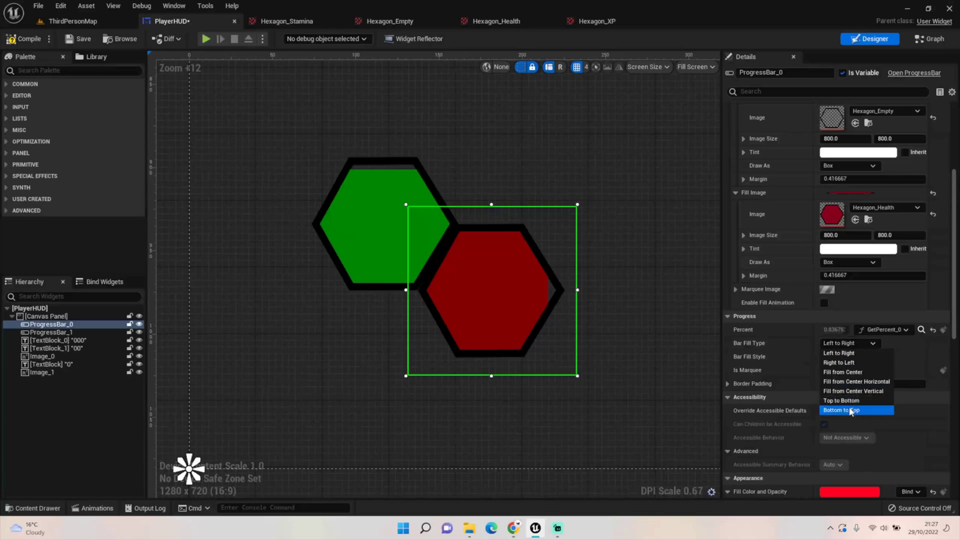
pyautogui.click(852, 403)
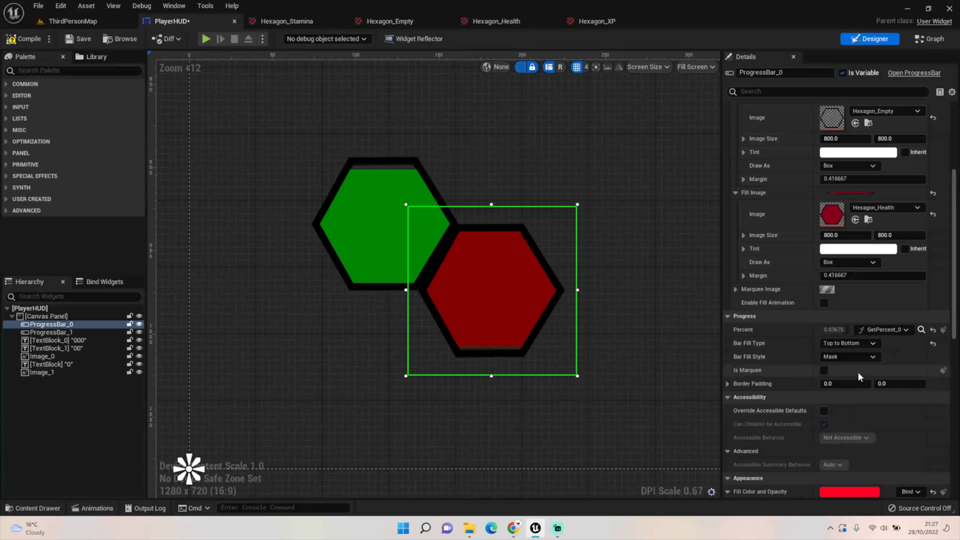
pyautogui.click(850, 343)
pyautogui.click(841, 410)
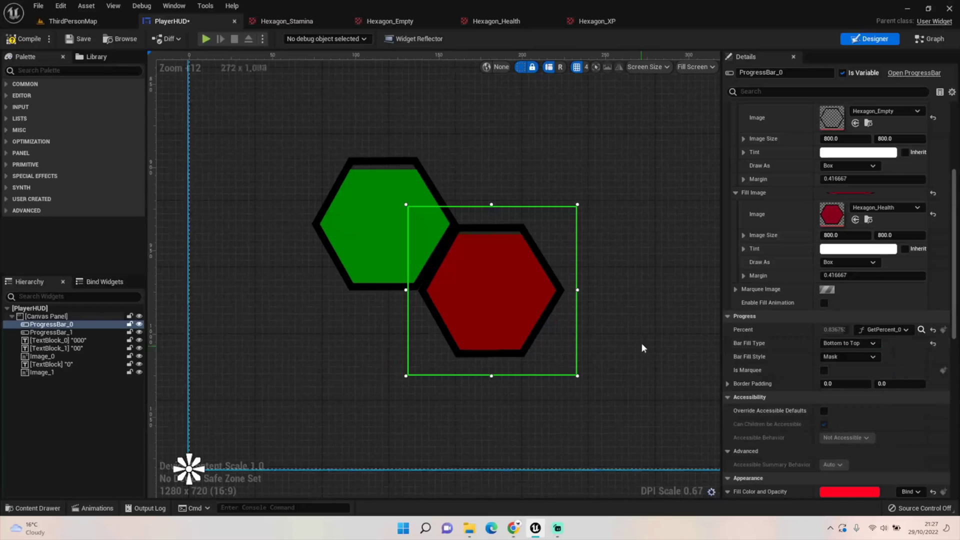
# - Select the green and red hexagon bars together and move them closer to the canvas's lower-left corner
pyautogui.scroll(-2, 604, 336)
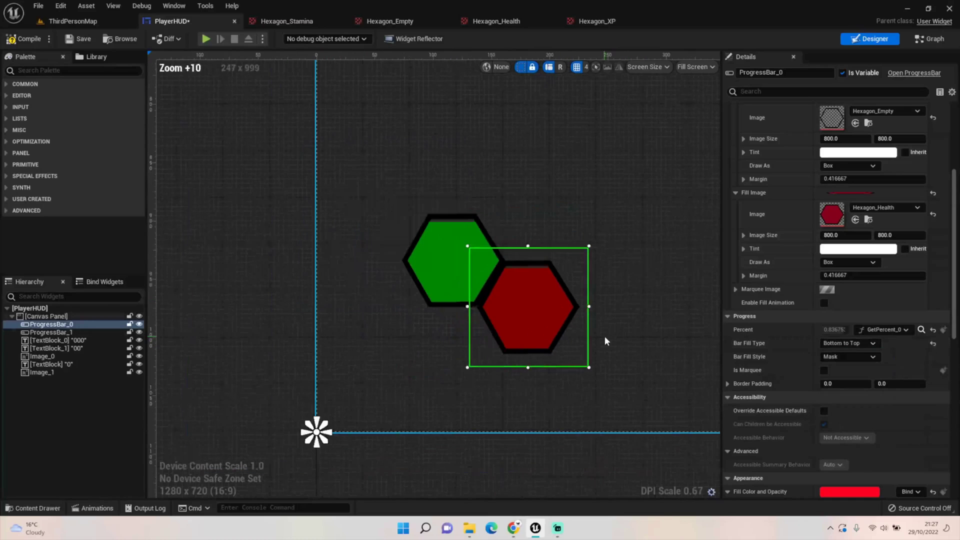
pyautogui.moveTo(610, 335); pyautogui.dragTo(593, 327, button='right')
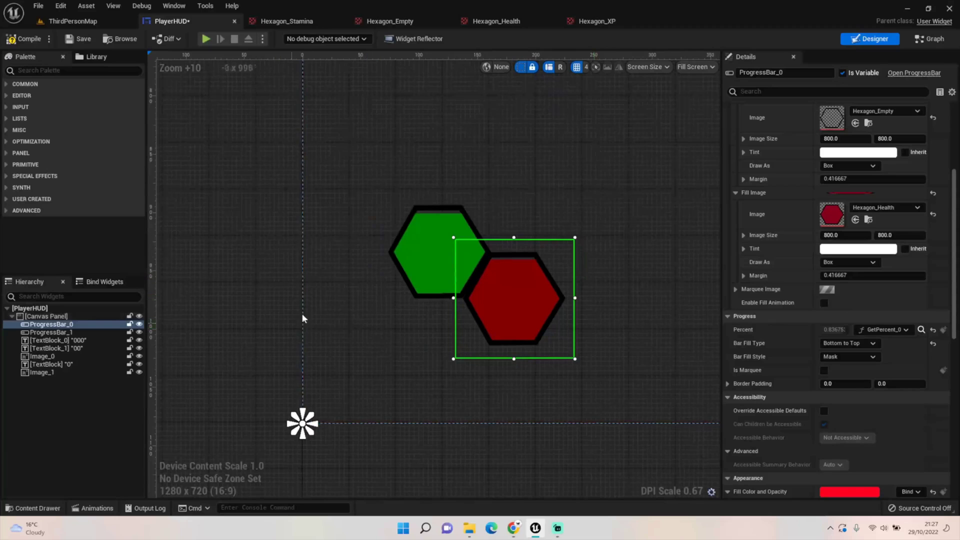
pyautogui.click(576, 355)
pyautogui.click(462, 264)
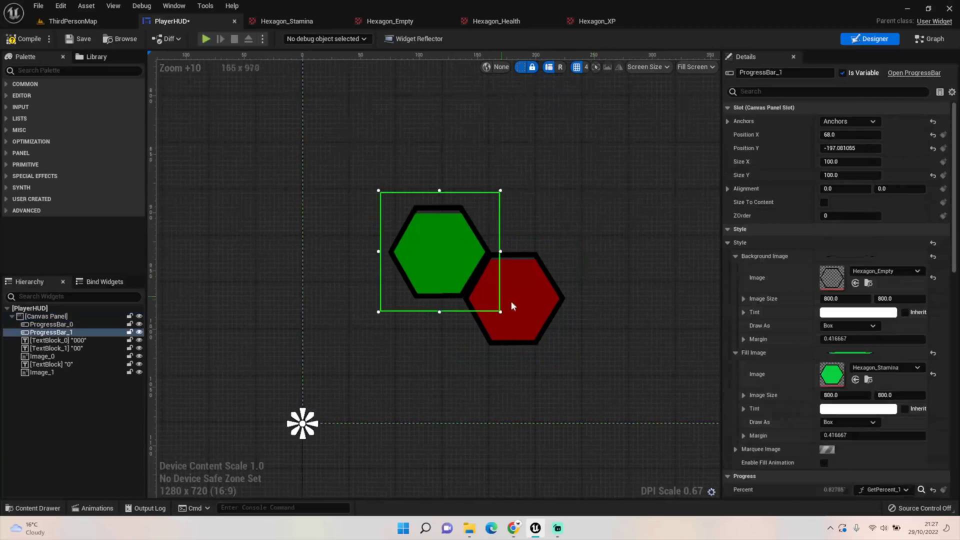
pyautogui.keyDown('ctrl'); pyautogui.click(511, 301); pyautogui.keyUp('ctrl')
pyautogui.moveTo(420, 282); pyautogui.dragTo(377, 313)
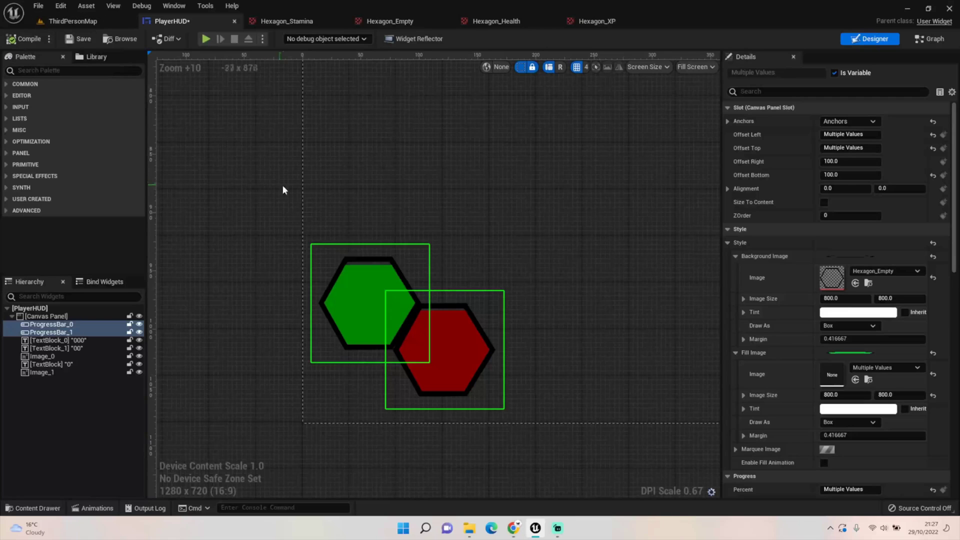
# - Examine how the green and red hexagon bars sit relative to the ammo counter and the edges of the whole HUD canvas
pyautogui.moveTo(593, 252); pyautogui.dragTo(415, 231, button='right')
pyautogui.scroll(-5, 425, 233)
pyautogui.moveTo(689, 278); pyautogui.dragTo(165, 241, button='right')
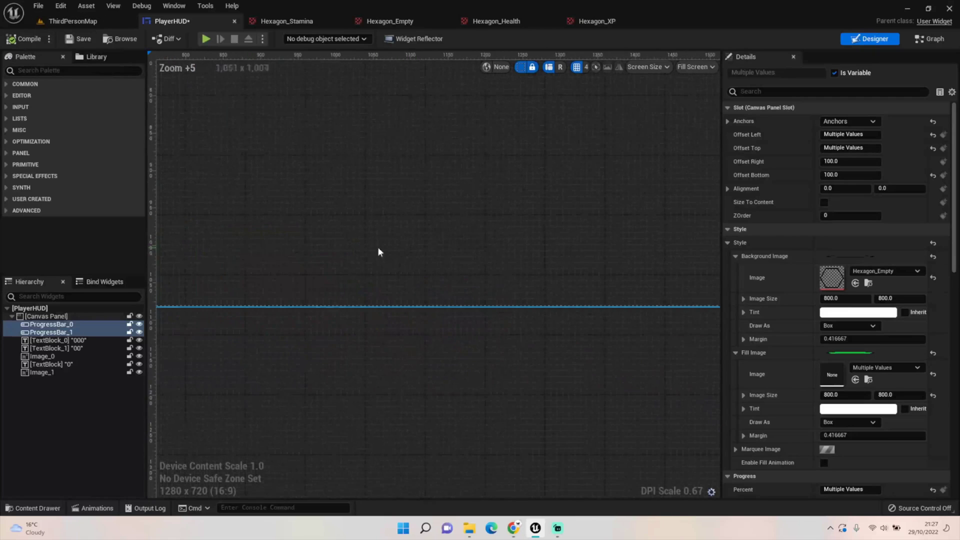
pyautogui.moveTo(700, 253); pyautogui.dragTo(190, 250, button='right')
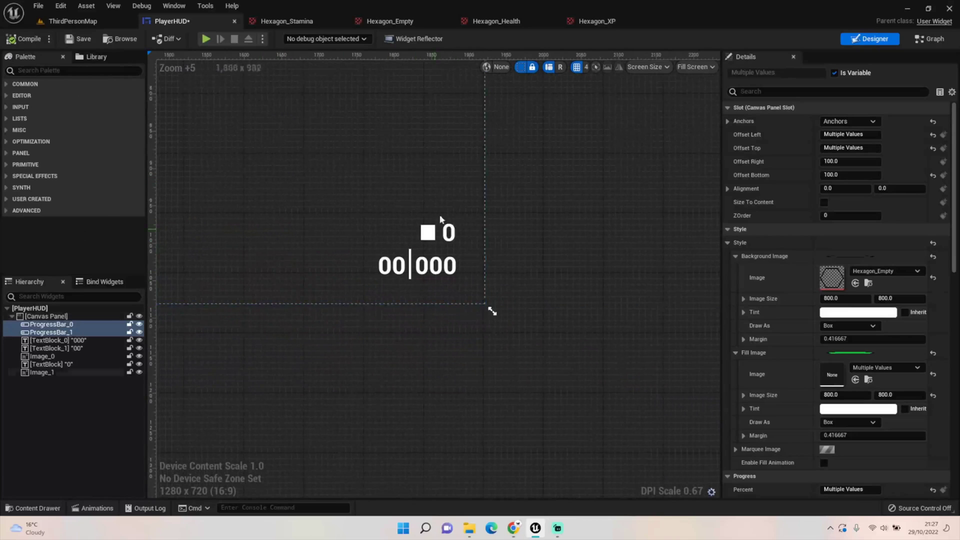
pyautogui.moveTo(176, 149); pyautogui.dragTo(595, 217, button='right')
pyautogui.scroll(-4, 595, 218)
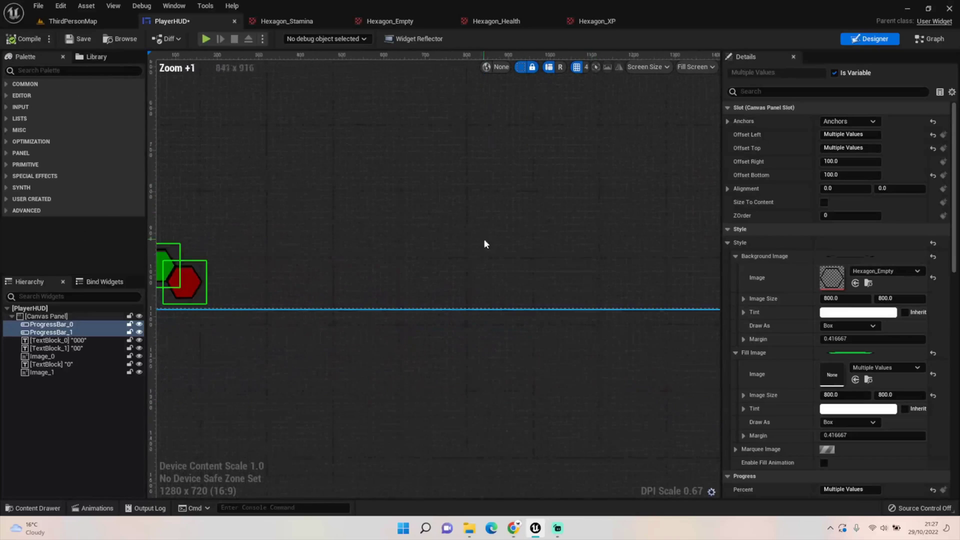
pyautogui.moveTo(197, 242); pyautogui.dragTo(335, 226, button='right')
pyautogui.scroll(-3, 414, 230)
pyautogui.moveTo(573, 202); pyautogui.dragTo(481, 294, button='right')
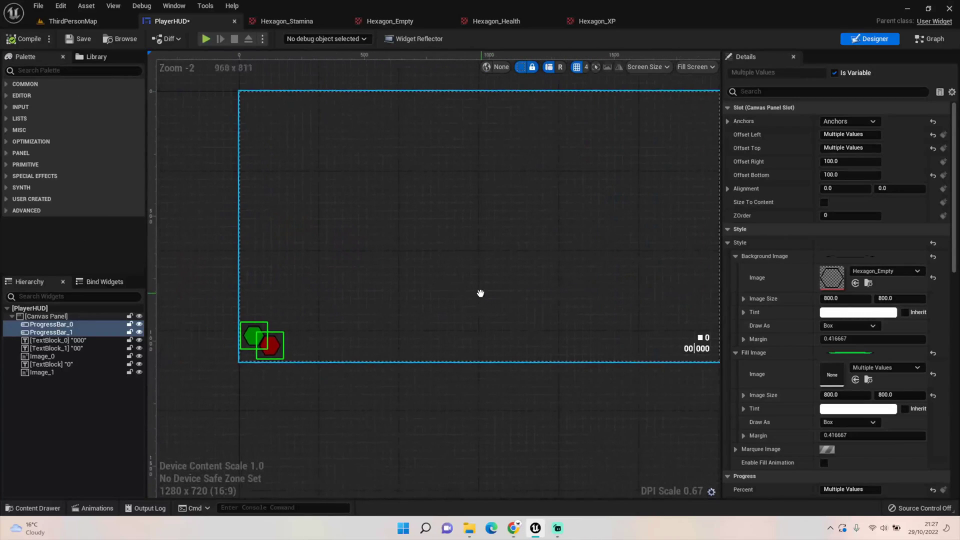
# - Save the PlayerHUD widget and start playing the ThirdPersonMap level in the editor viewport
pyautogui.click(69, 38)
pyautogui.click(73, 21)
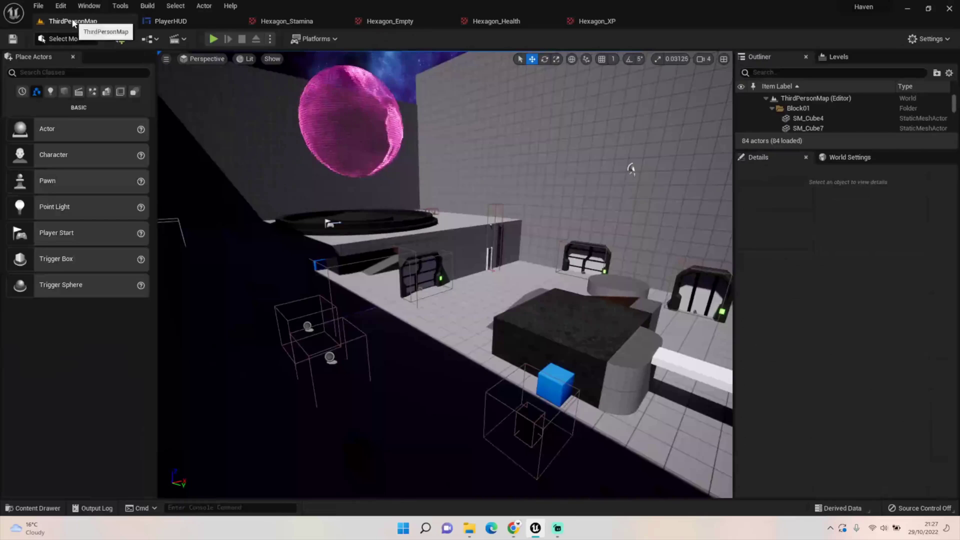
pyautogui.click(213, 38)
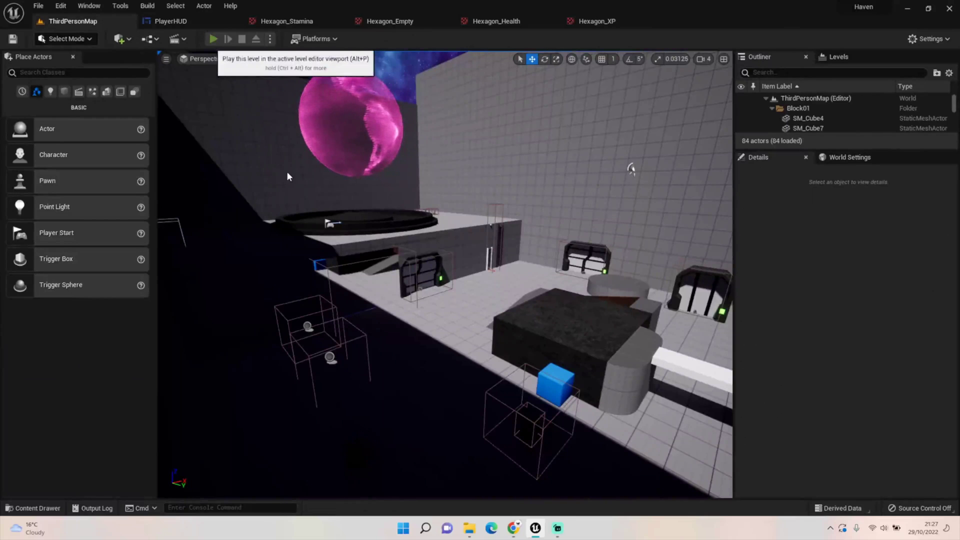
# - Sprint the character past the round platform and then slow down to test how the green stamina hexagon drains and refills
pyautogui.press('w')
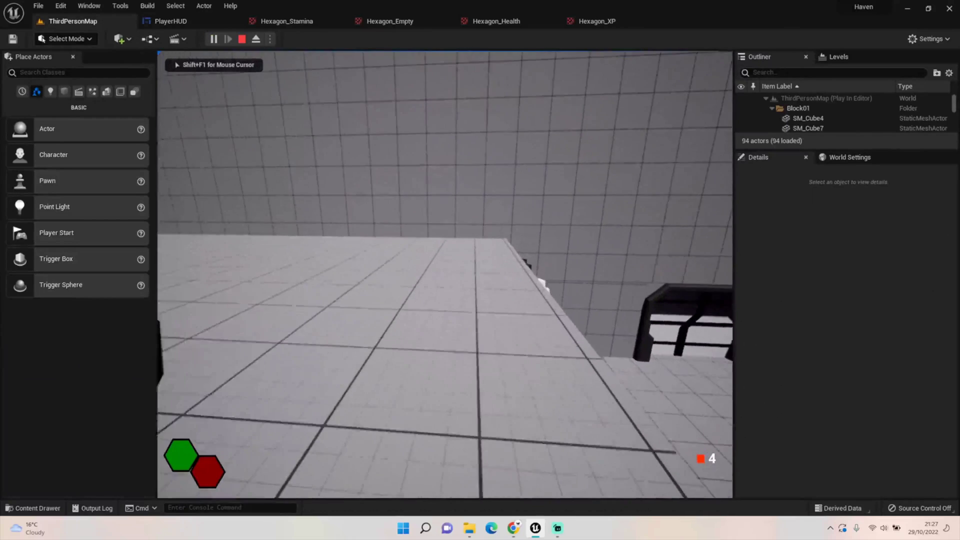
pyautogui.hotkey('shift', 'w')
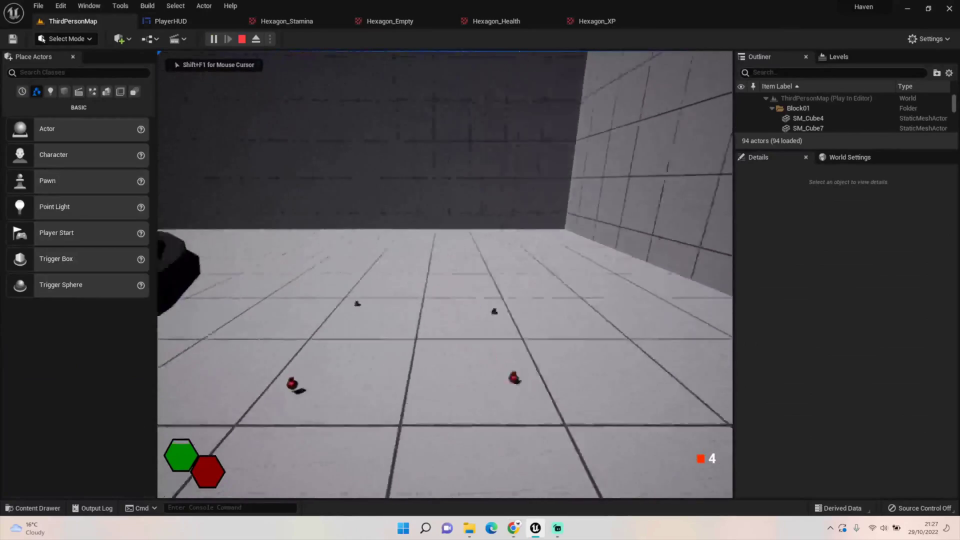
pyautogui.hotkey('shift', 'w')
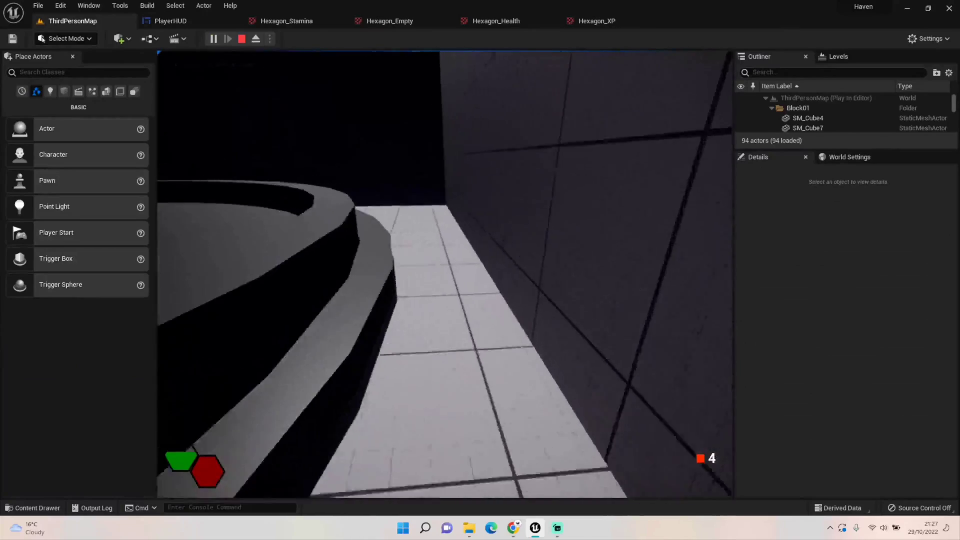
pyautogui.press('w')
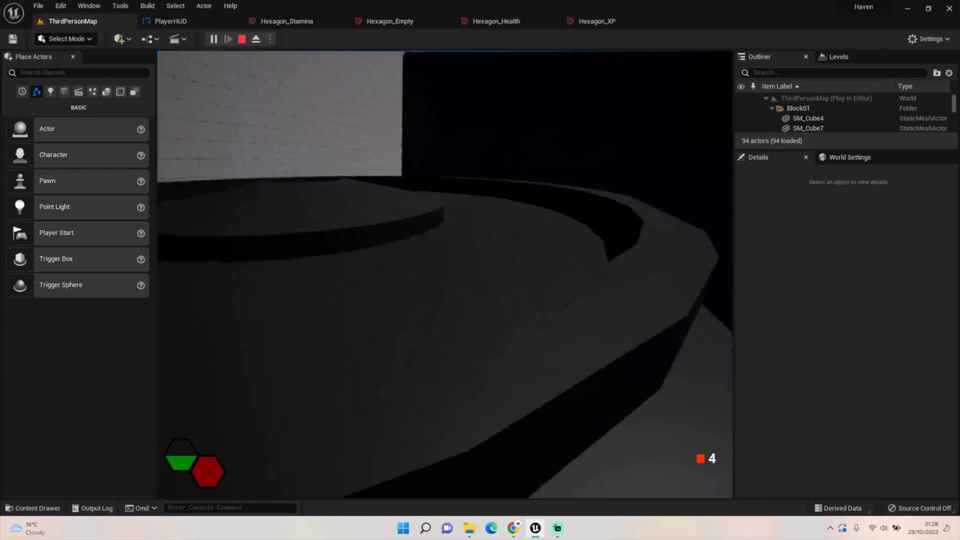
pyautogui.press('w')
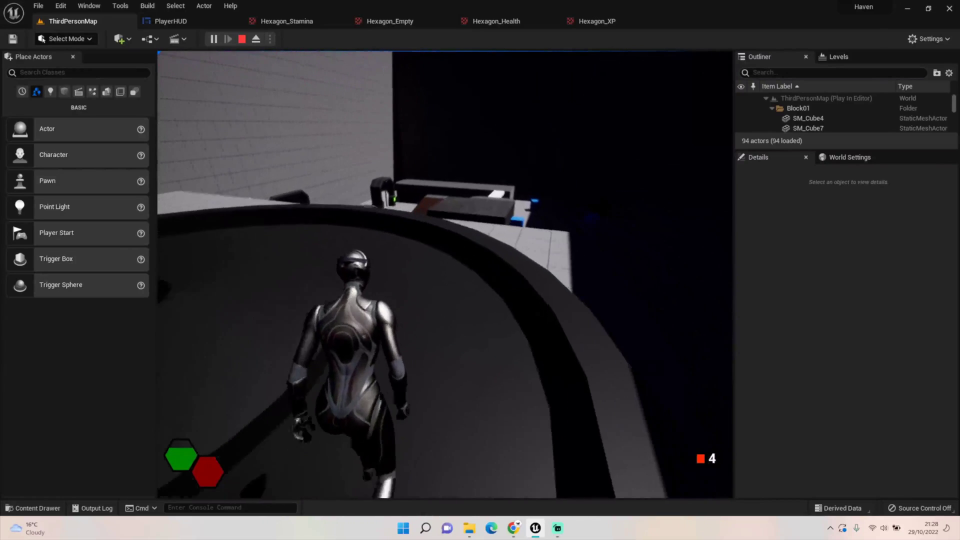
# - Jump and move the character around the level's blocks and doors to check both hexagon bars during play
pyautogui.press('space')
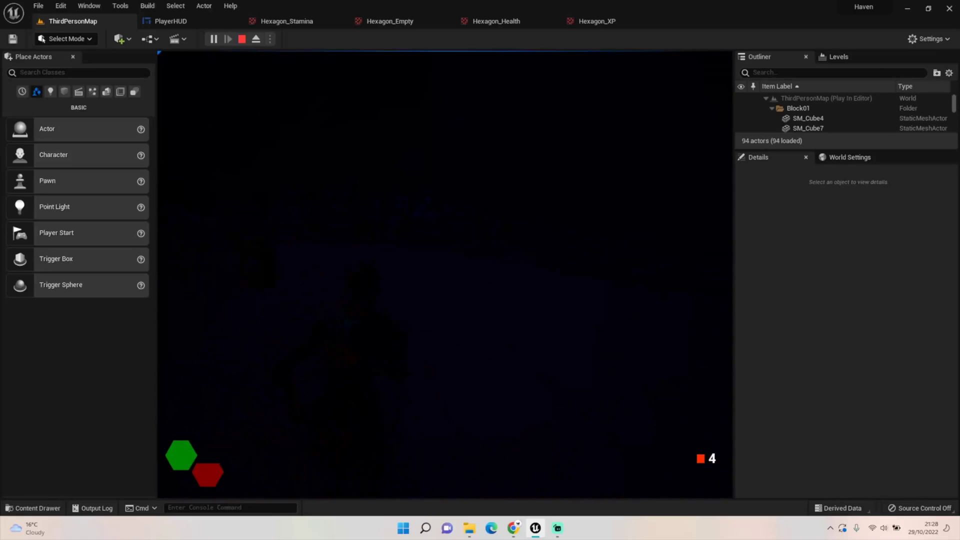
pyautogui.press('w')
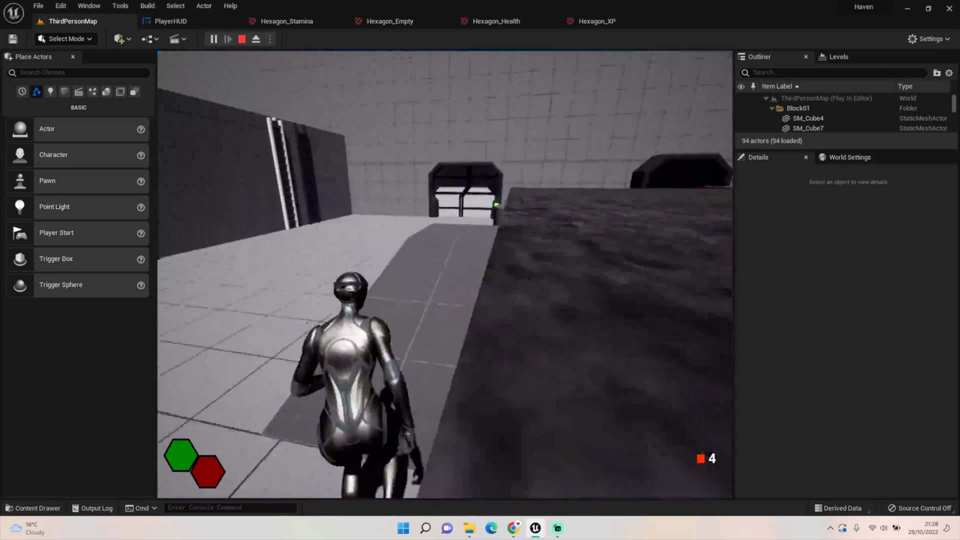
pyautogui.press('w')
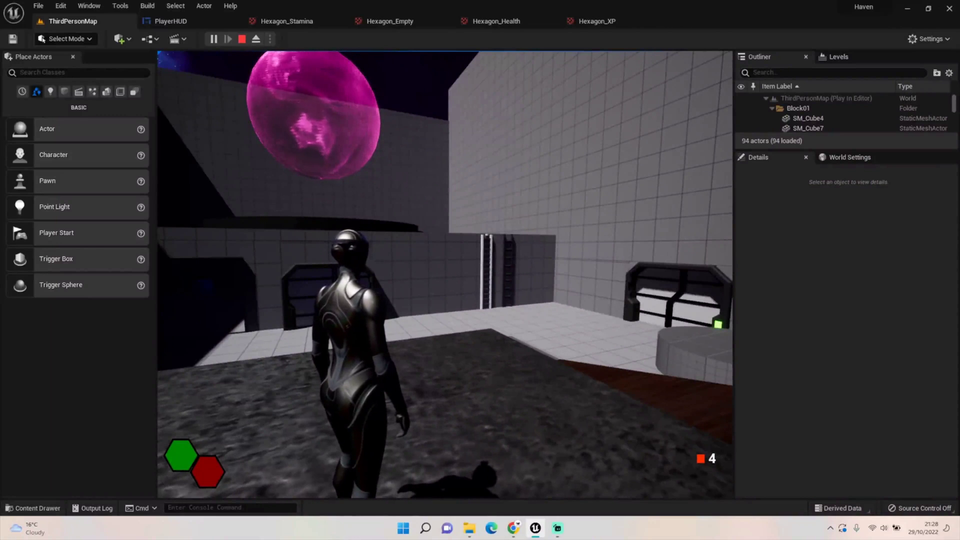
pyautogui.press('w')
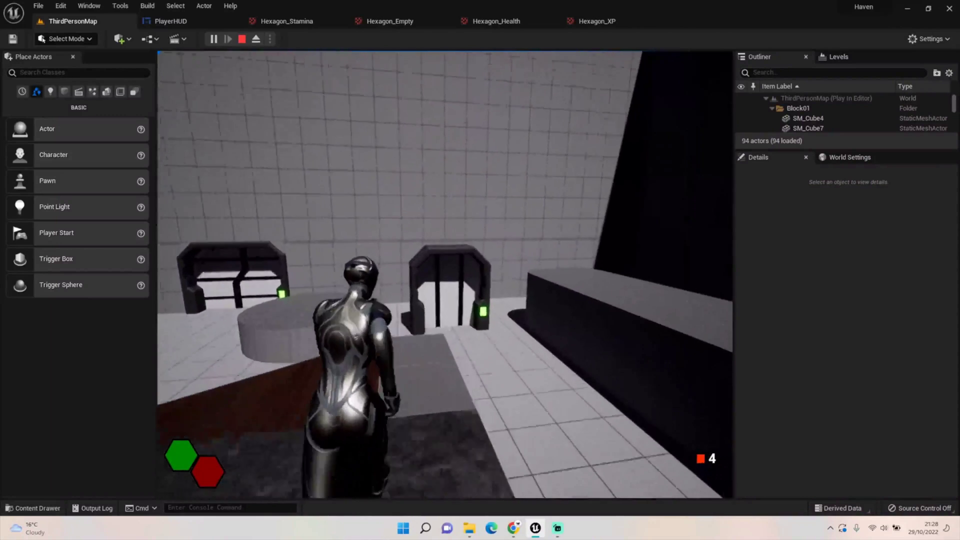
pyautogui.press('w')
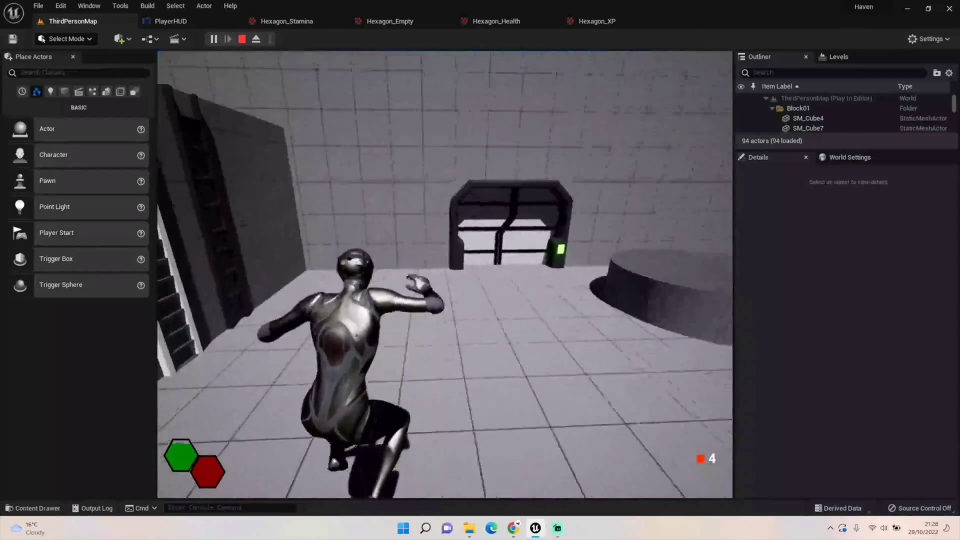
# - Run and jump the character across the floor and wooden block to test exhausting the green stamina hexagon
pyautogui.press('w')
pyautogui.press('space')
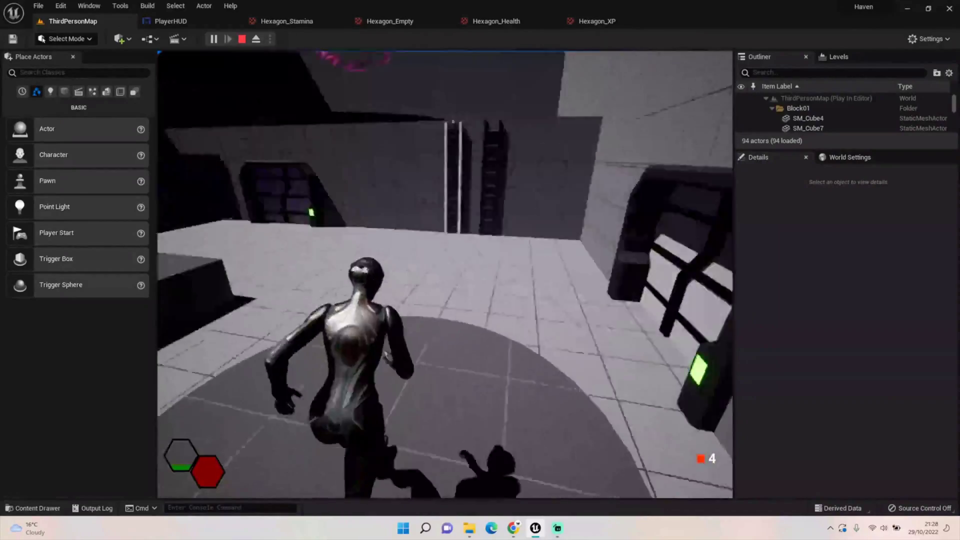
pyautogui.press('w')
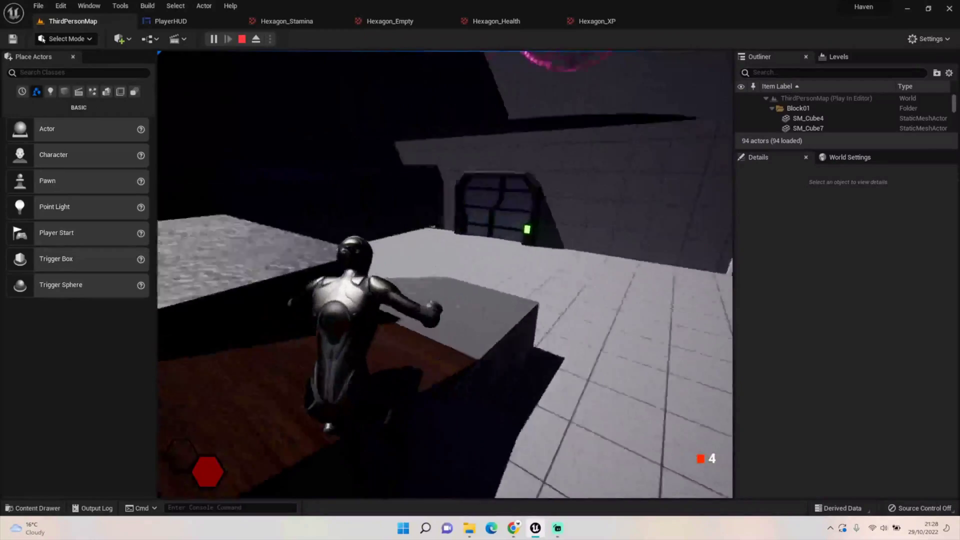
pyautogui.press('w')
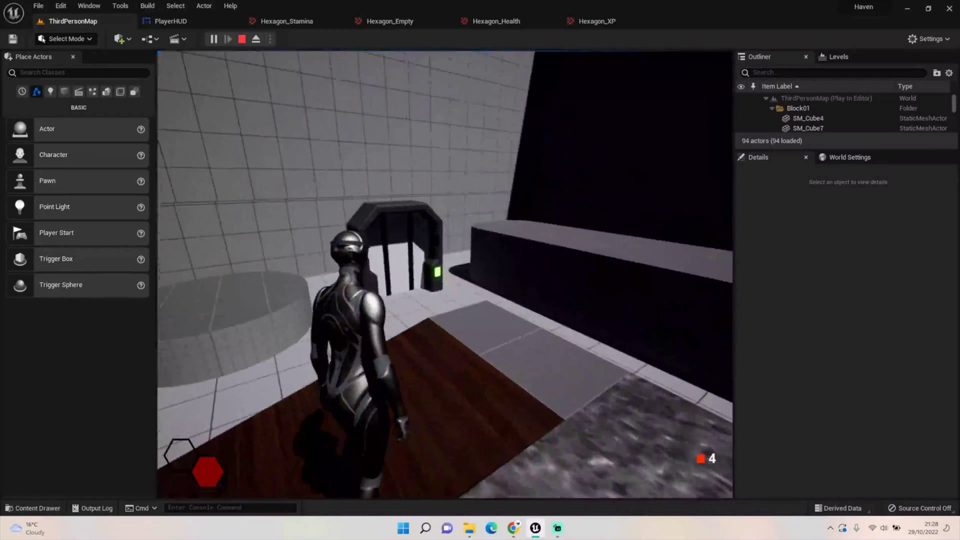